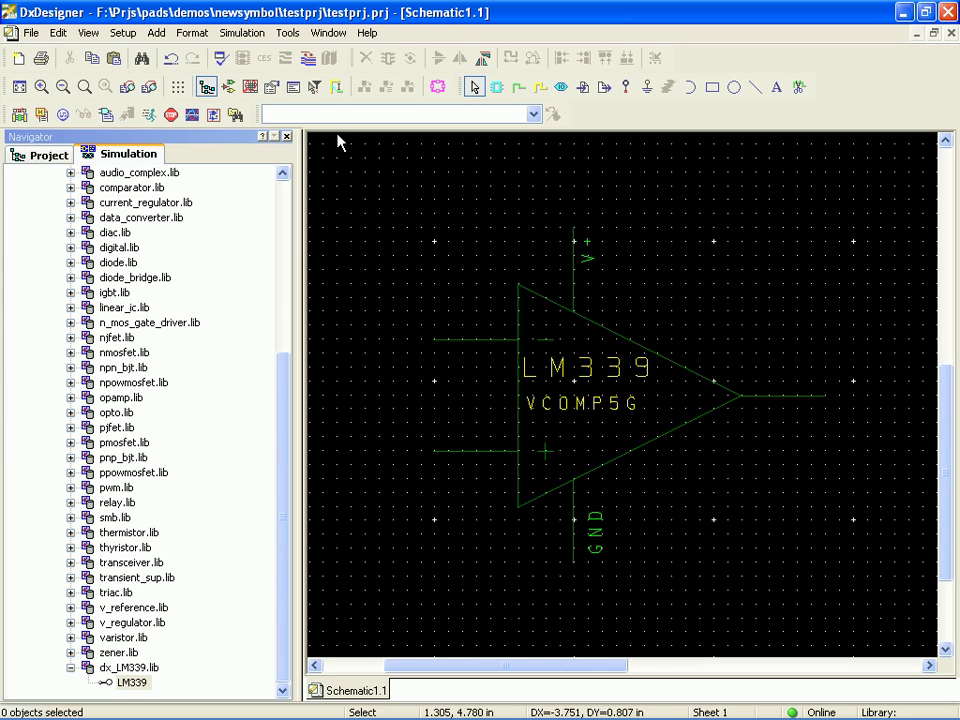
Browse the Simulation and Tools menus and the LM339 library part's options without choosing anything.
{"action": "left_click", "coordinate": [243, 33]}
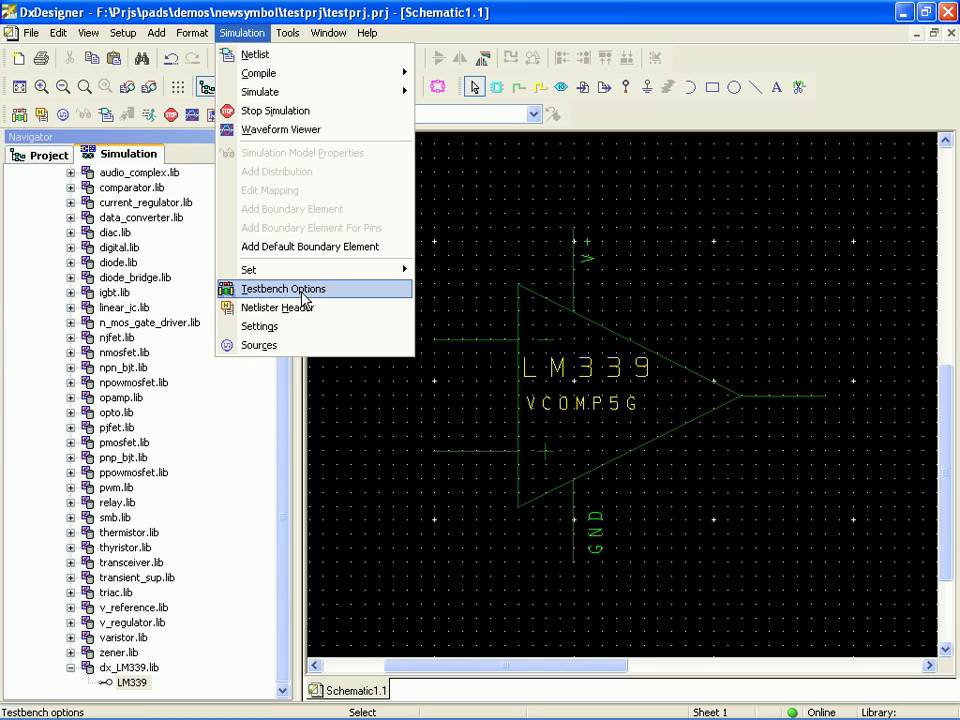
{"action": "left_click", "coordinate": [545, 15]}
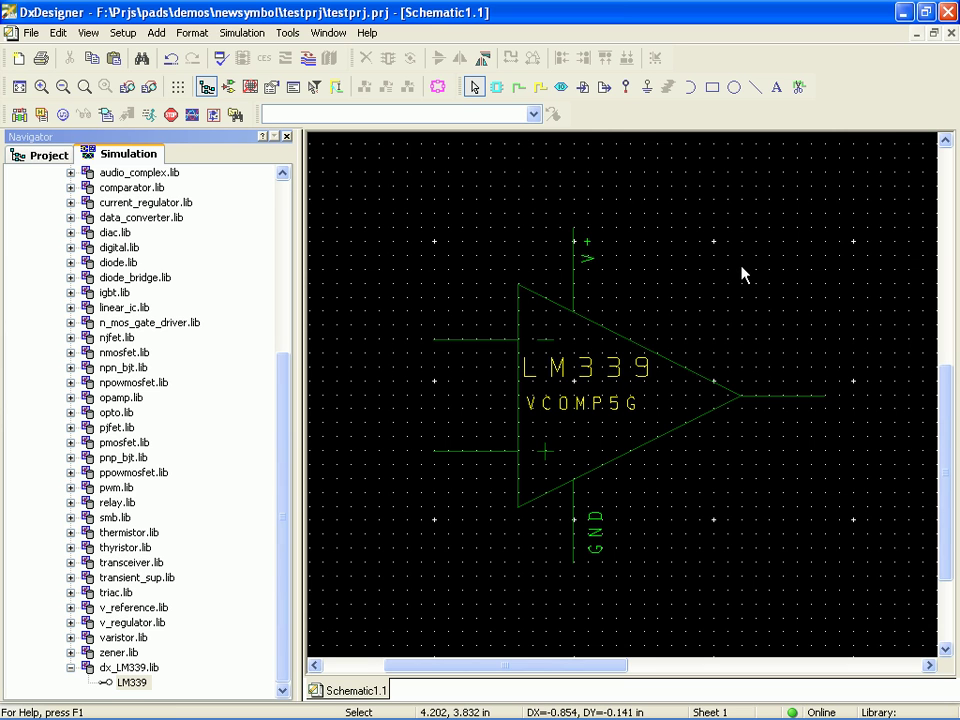
{"action": "left_click", "coordinate": [288, 33]}
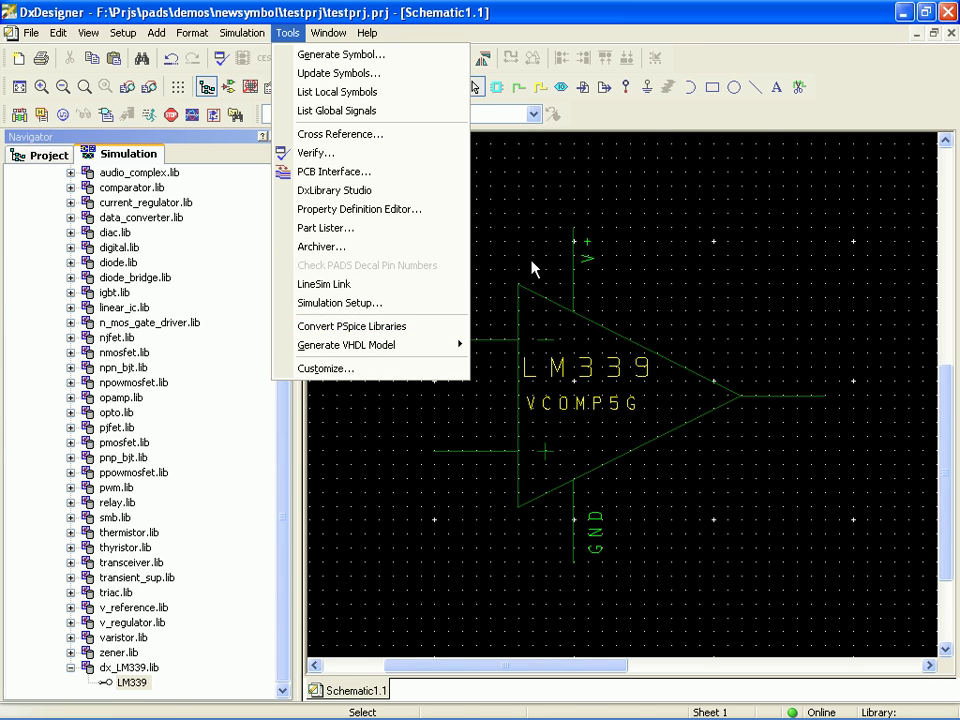
{"action": "left_click", "coordinate": [531, 207]}
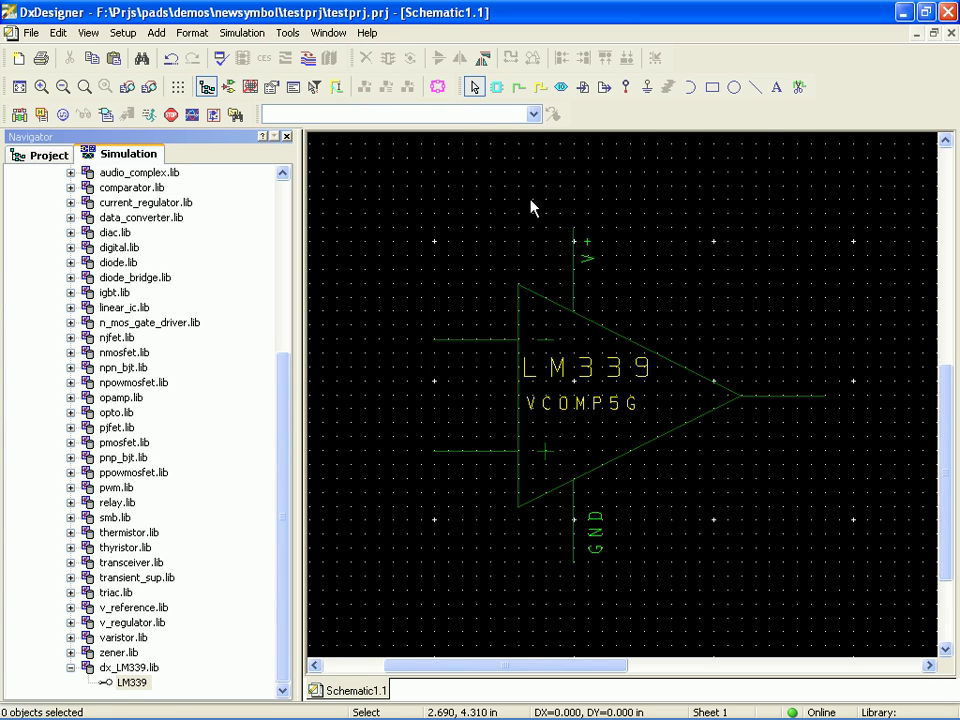
{"action": "right_click", "coordinate": [140, 686]}
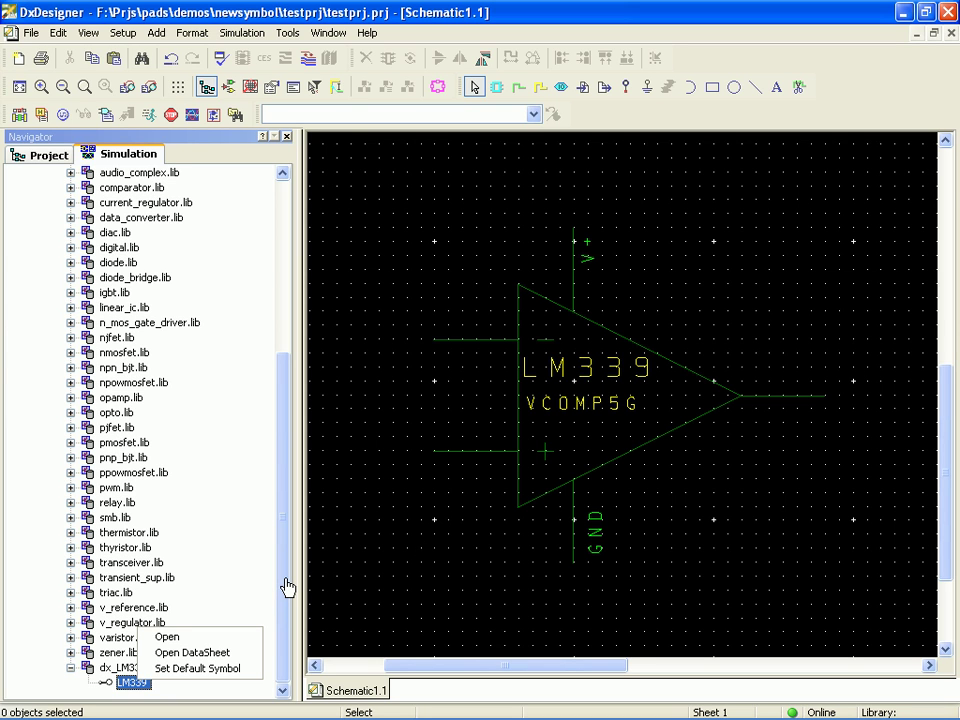
Show the LM339 comparator's properties, hide the part libraries, then deselect the comparator.
{"action": "left_click", "coordinate": [394, 551]}
{"action": "left_click", "coordinate": [636, 437]}
{"action": "double_click", "coordinate": [636, 437]}
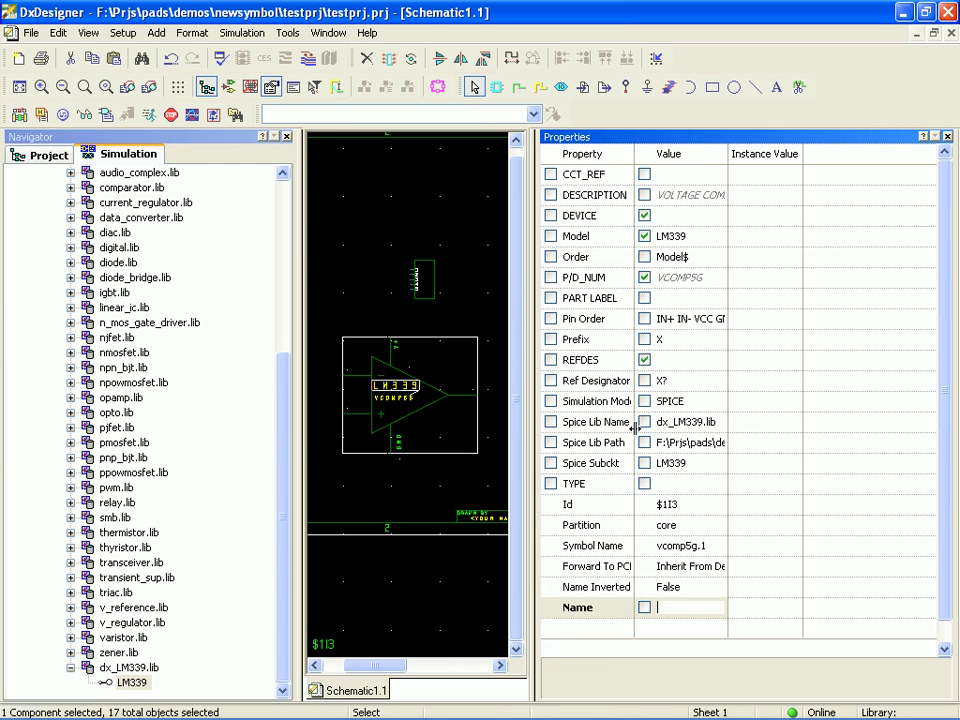
{"action": "left_click", "coordinate": [286, 138]}
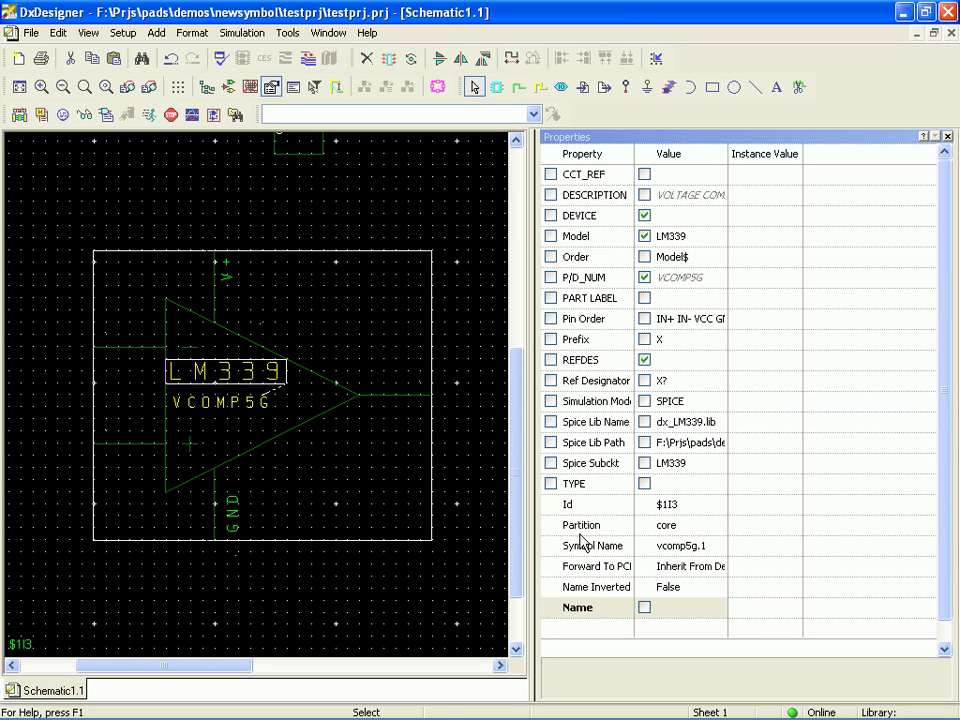
{"action": "left_click", "coordinate": [314, 404]}
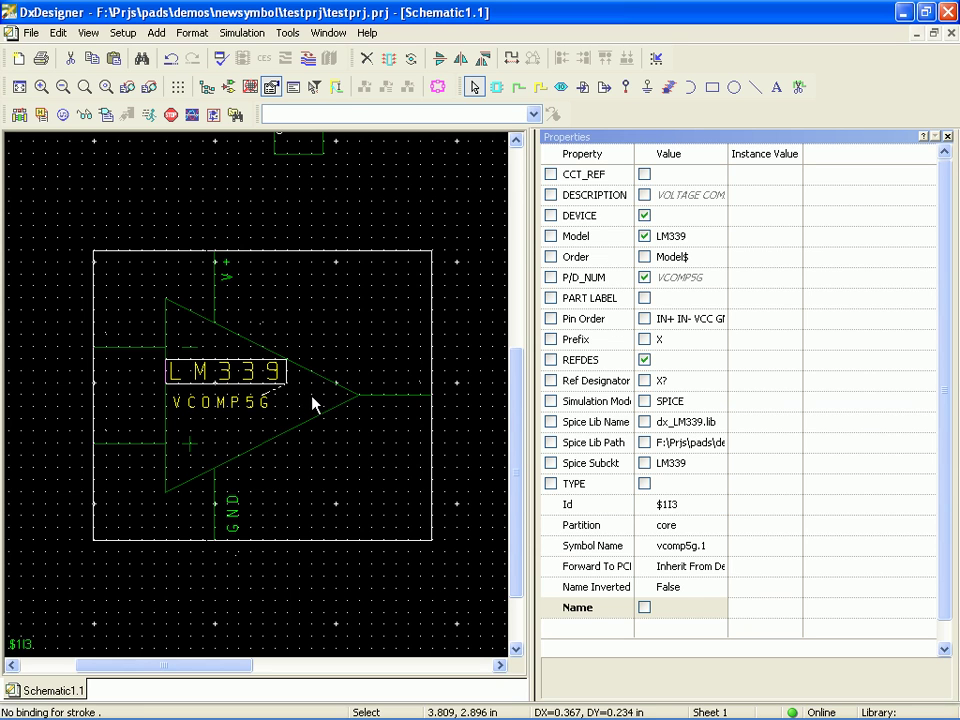
{"action": "right_click", "coordinate": [314, 402]}
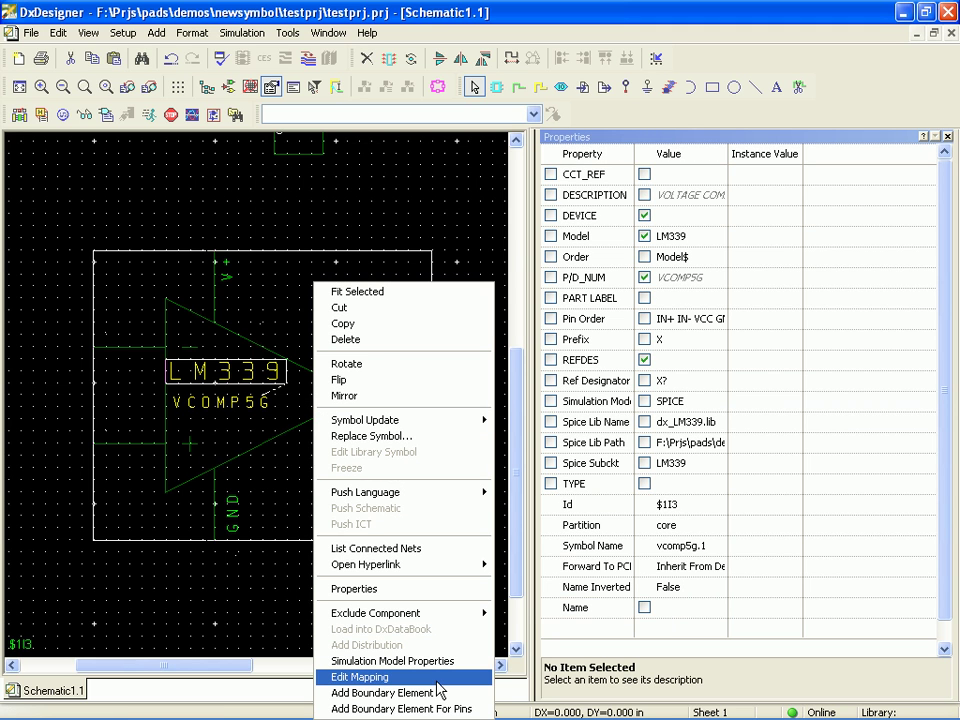
{"action": "left_click", "coordinate": [414, 221]}
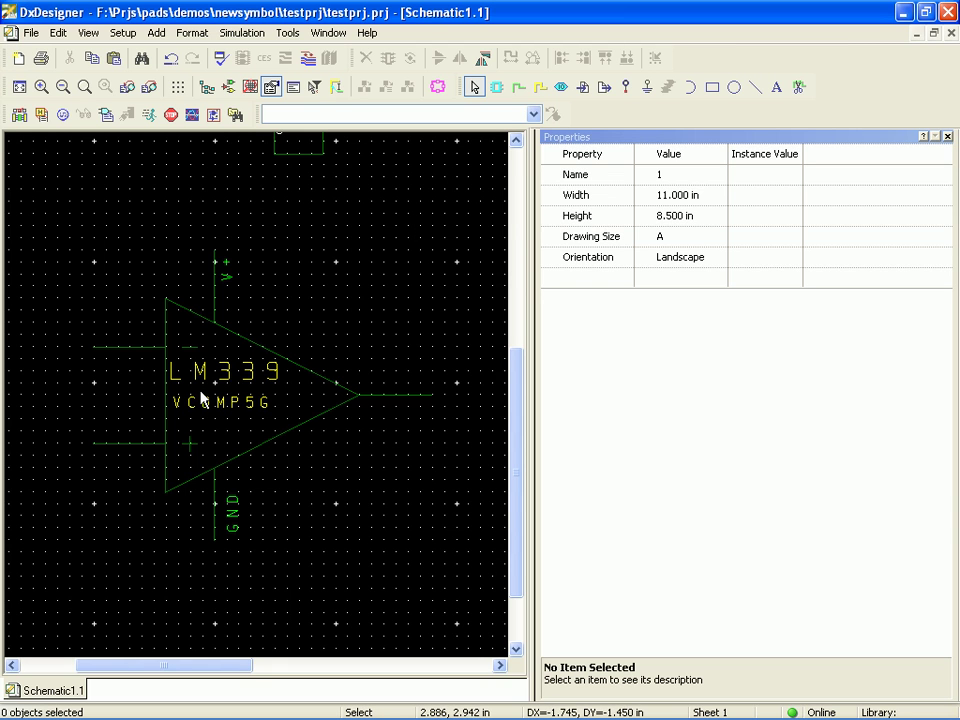
Zoom out to the whole sheet and delete the small stray symbol above the comparator.
{"action": "left_click", "coordinate": [947, 135]}
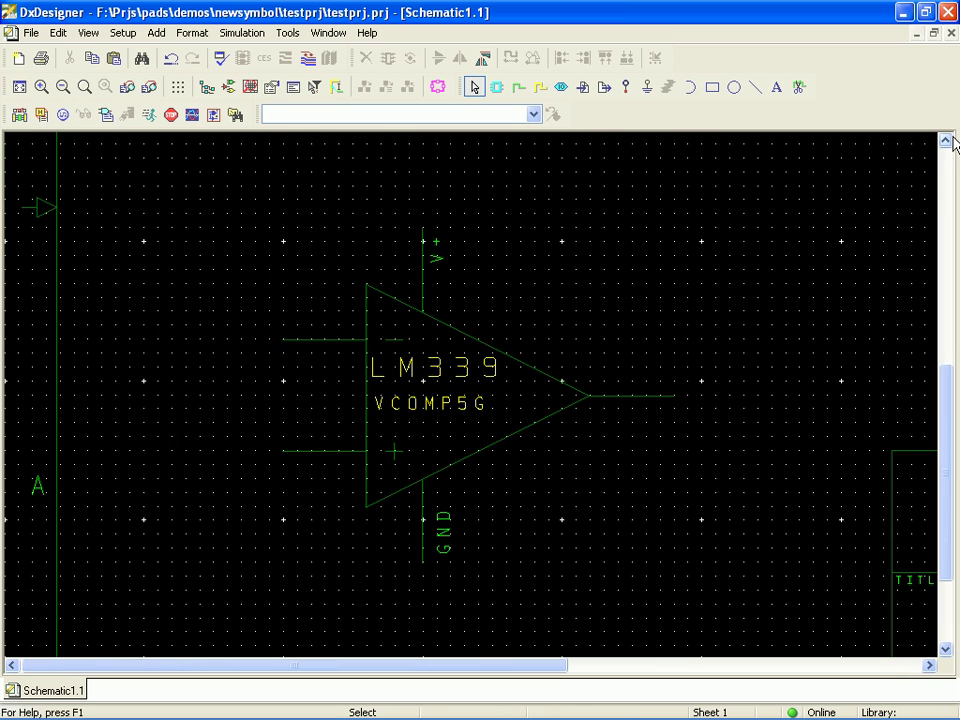
{"action": "left_click", "coordinate": [62, 88]}
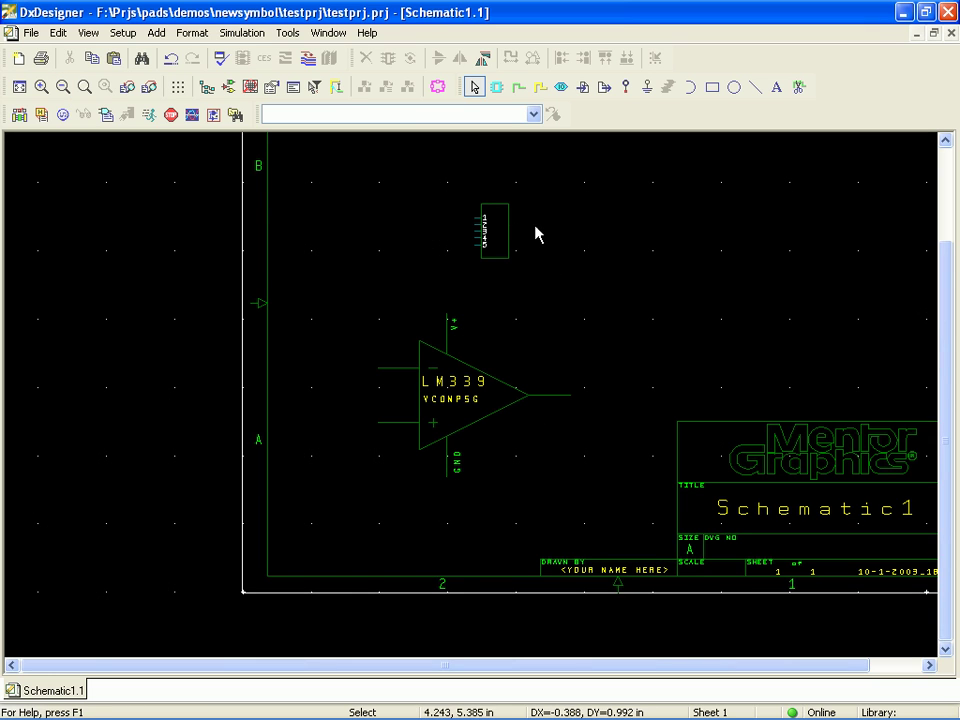
{"action": "left_click", "coordinate": [501, 235]}
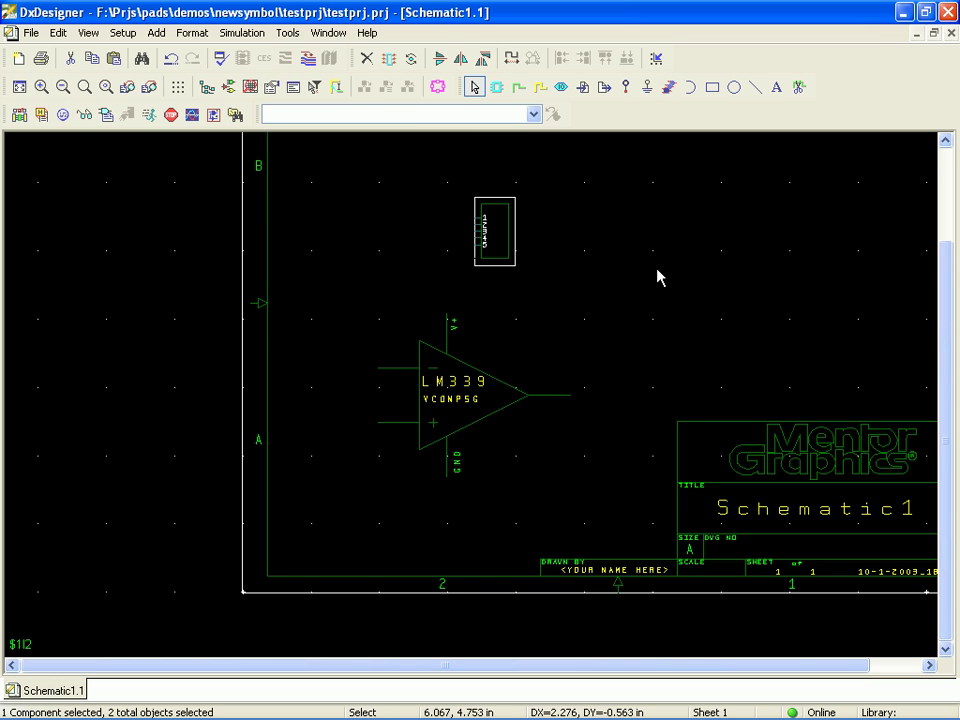
{"action": "key", "text": "Delete"}
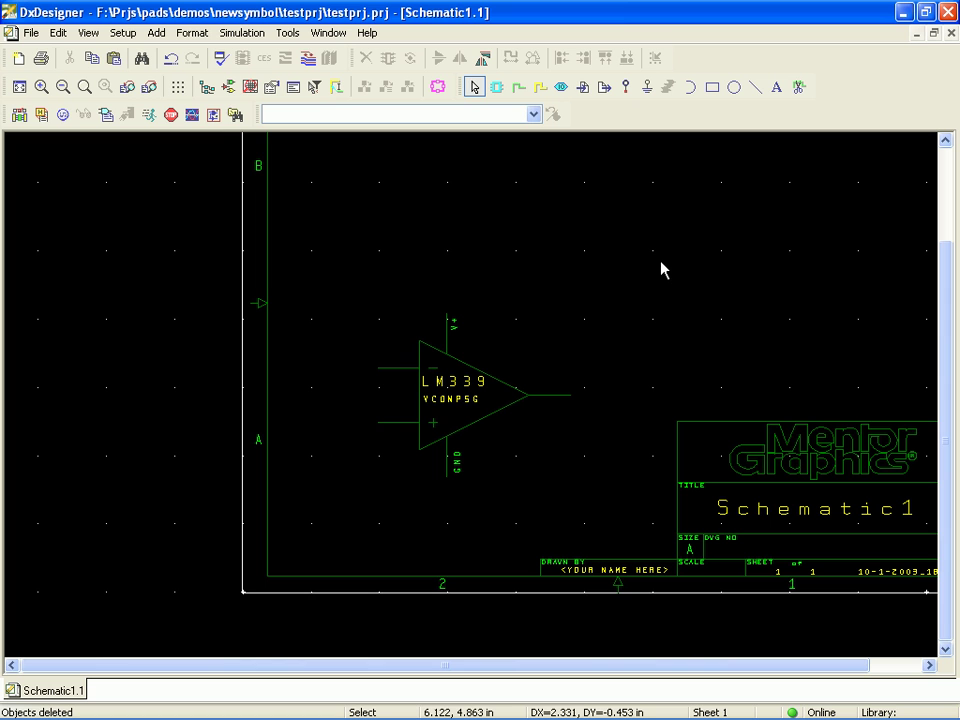
Place a second LM339 from dx_LM339.lib above the first and check its IN-, IN+, OUT, VCC, GND pin mapping.
{"action": "left_click", "coordinate": [204, 88]}
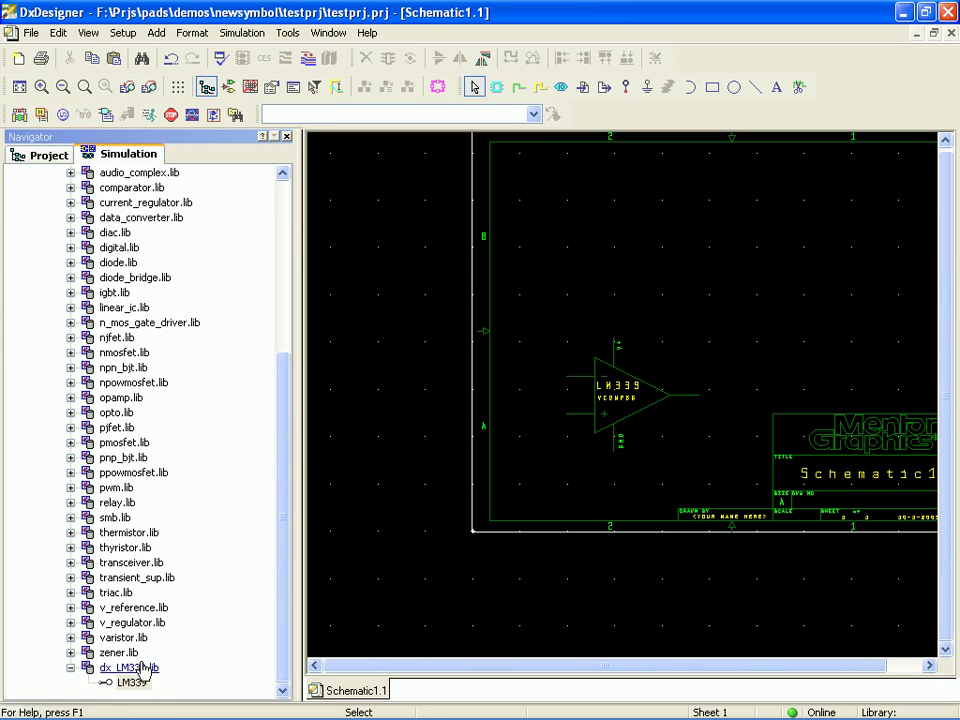
{"action": "left_click_drag", "start_coordinate": [136, 687], "coordinate": [555, 268]}
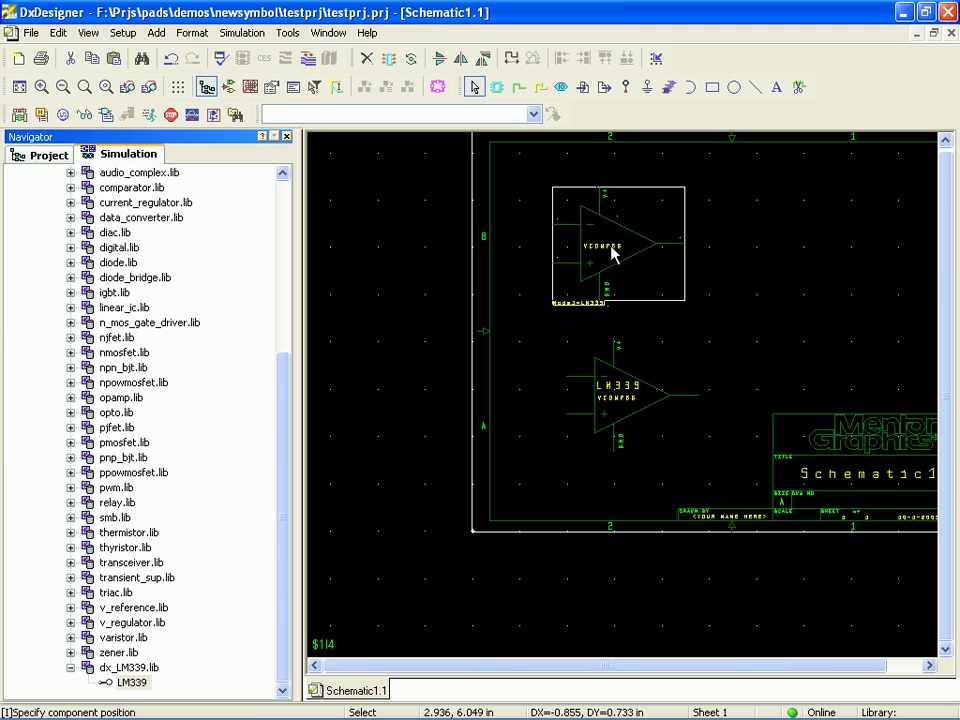
{"action": "right_click", "coordinate": [615, 251]}
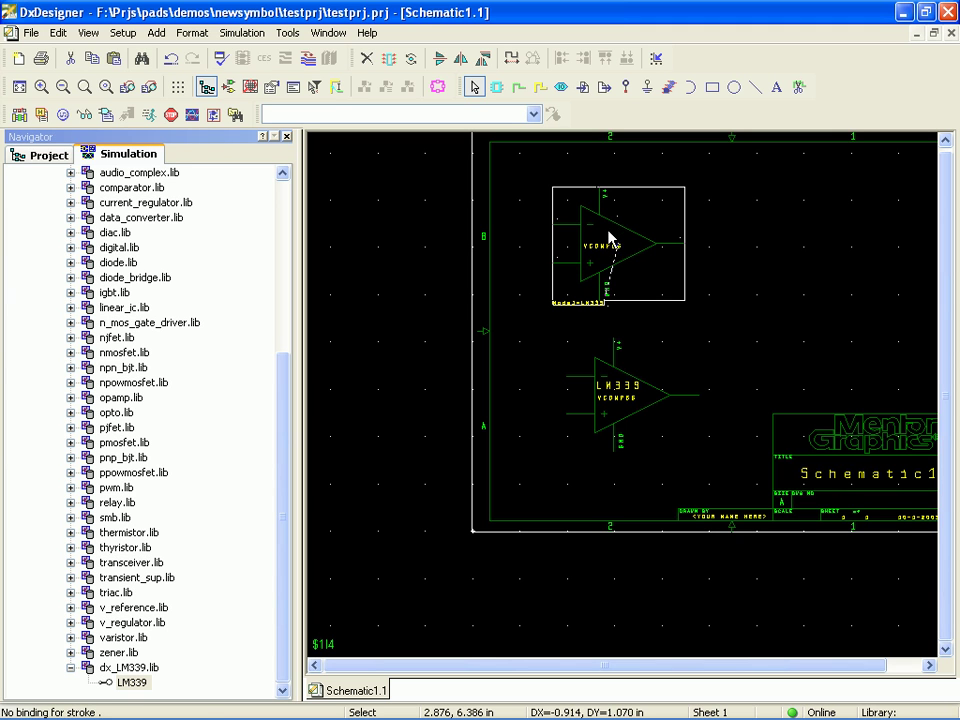
{"action": "right_click", "coordinate": [609, 236]}
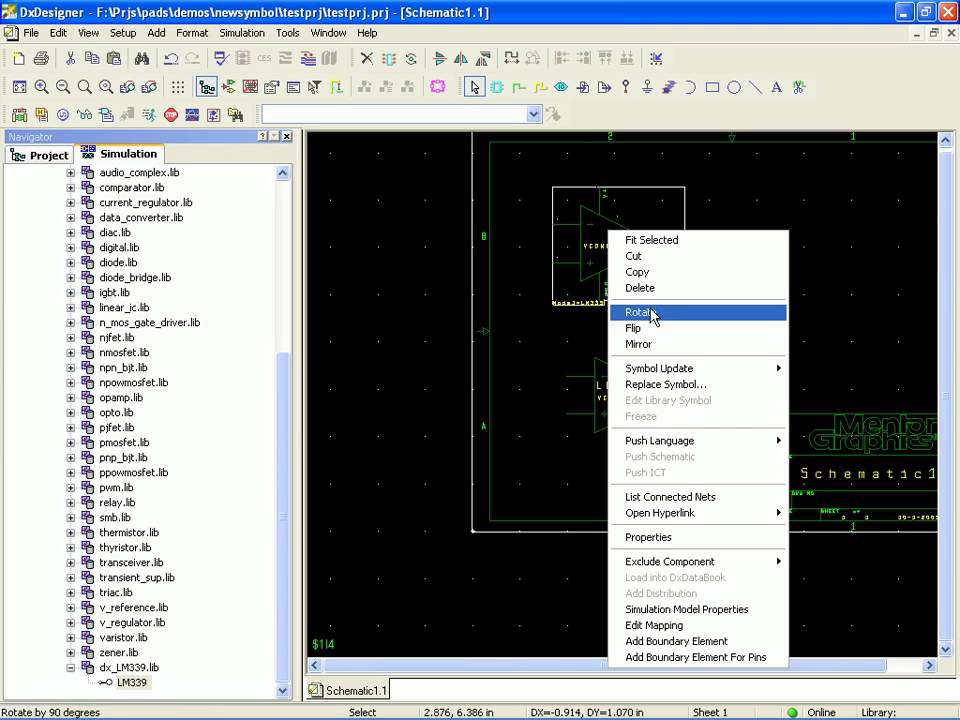
{"action": "left_click", "coordinate": [660, 625]}
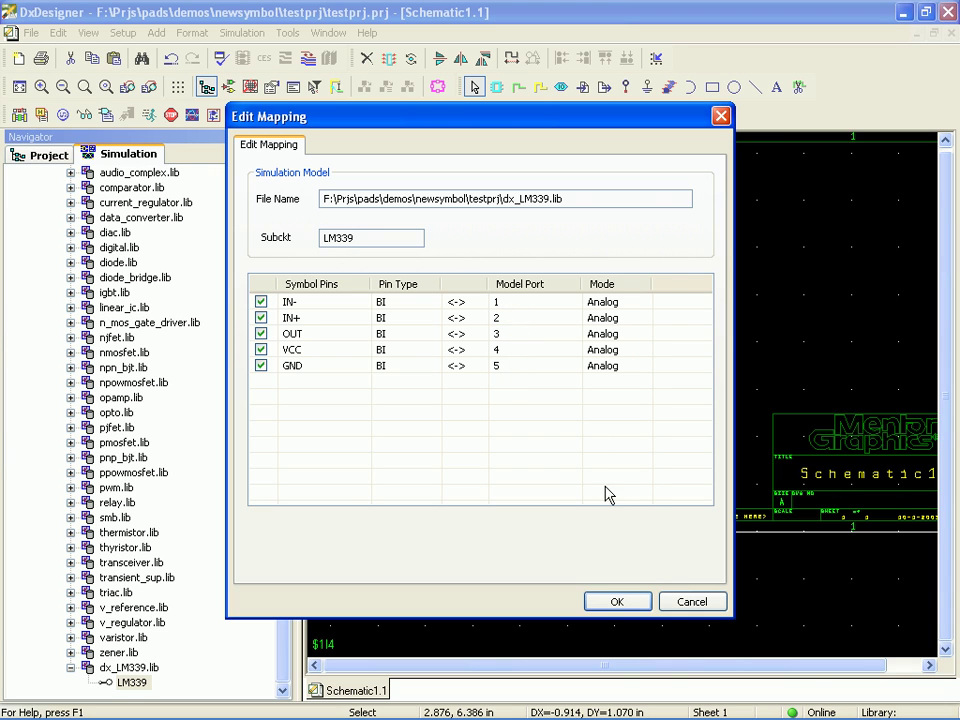
Delete the upper comparator, then copy the original LM339 and paste a copy above it.
{"action": "left_click", "coordinate": [688, 604]}
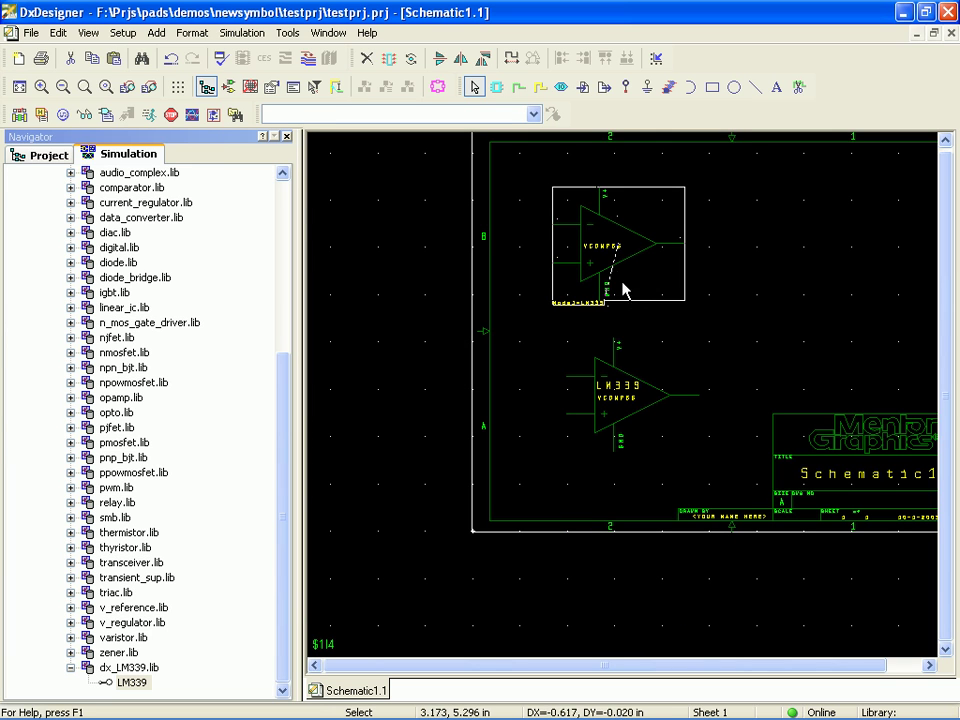
{"action": "key", "text": "Delete"}
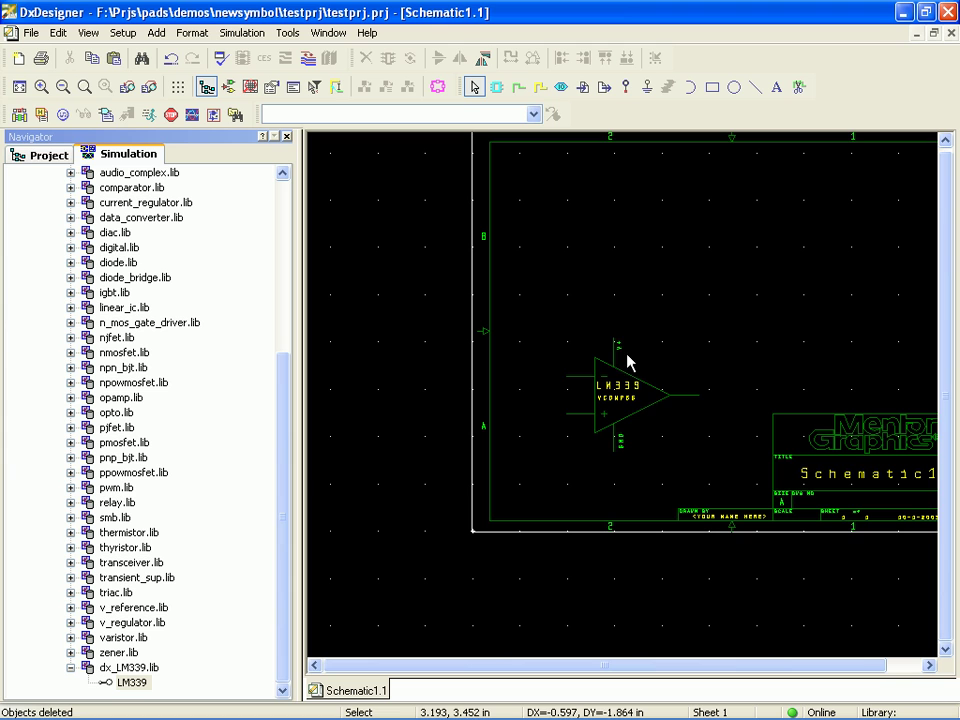
{"action": "left_click", "coordinate": [629, 414]}
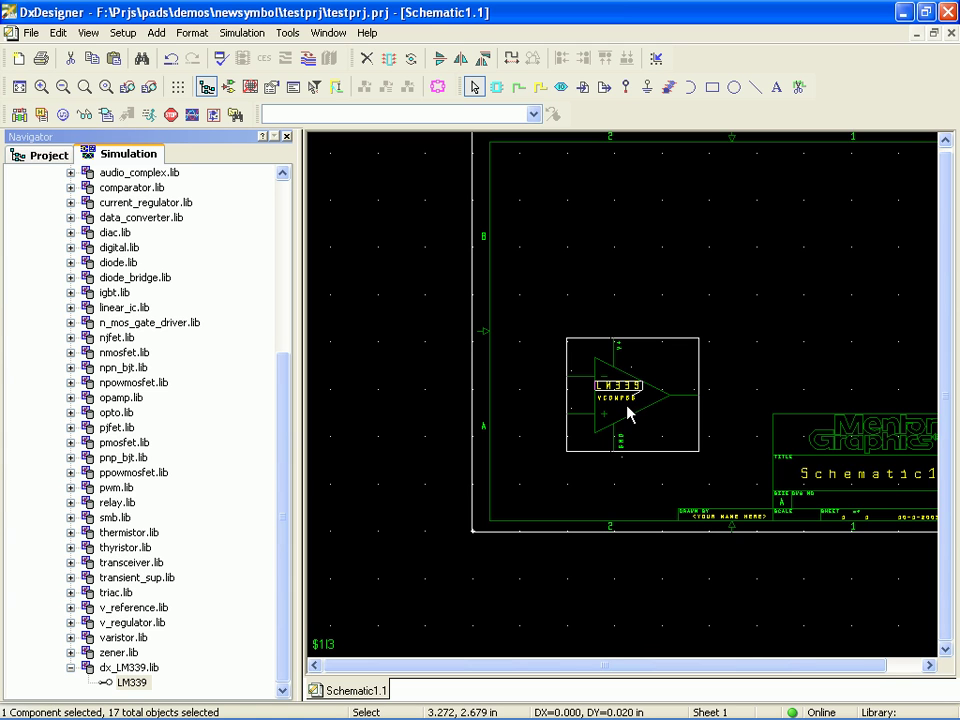
{"action": "key", "text": "ctrl+c"}
{"action": "left_click", "coordinate": [654, 293]}
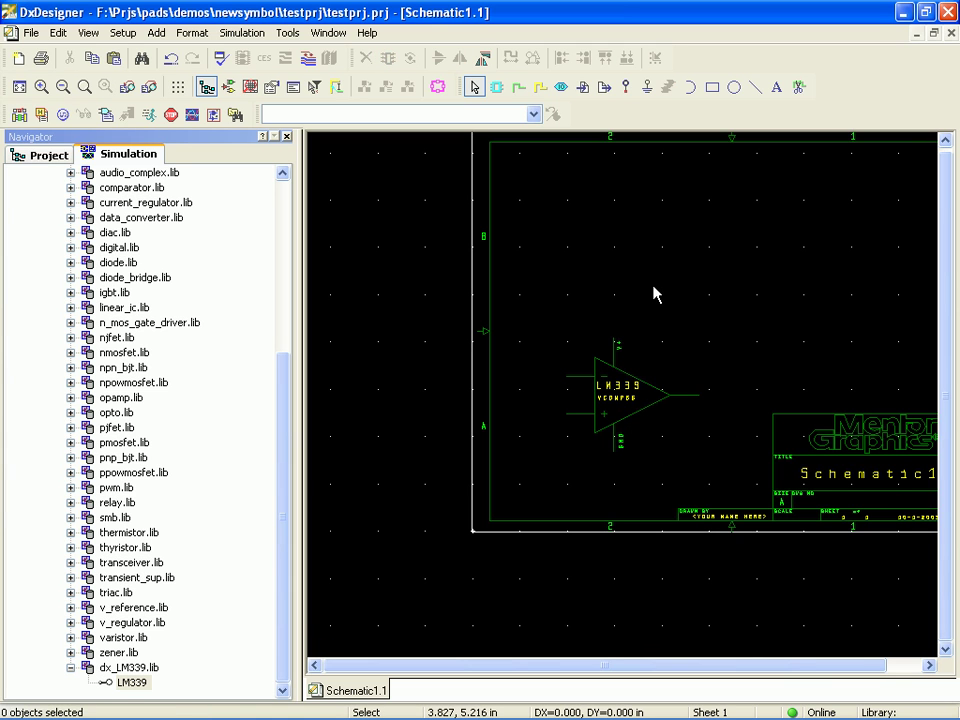
{"action": "key", "text": "ctrl+v"}
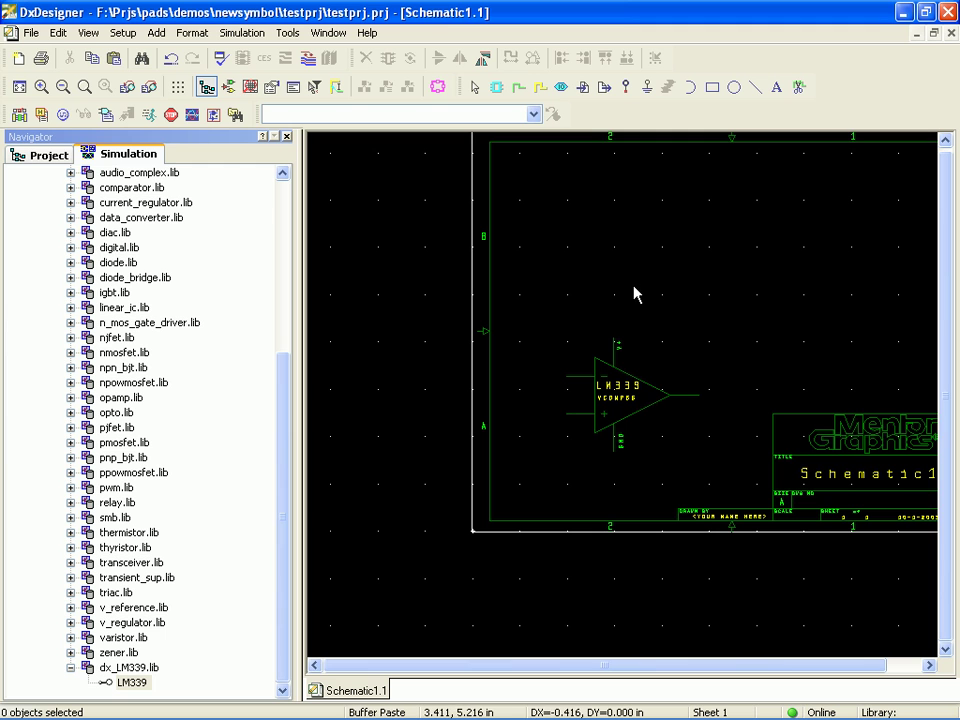
{"action": "left_click", "coordinate": [634, 293]}
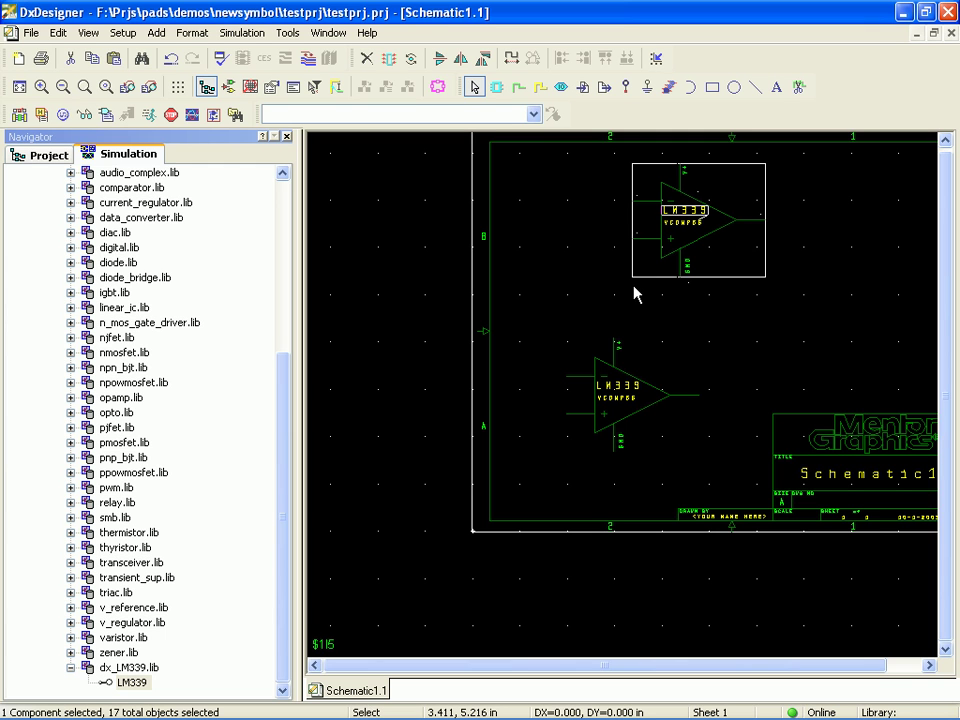
Check the pasted comparator's pin mapping, then delete that extra LM339.
{"action": "right_click", "coordinate": [614, 287]}
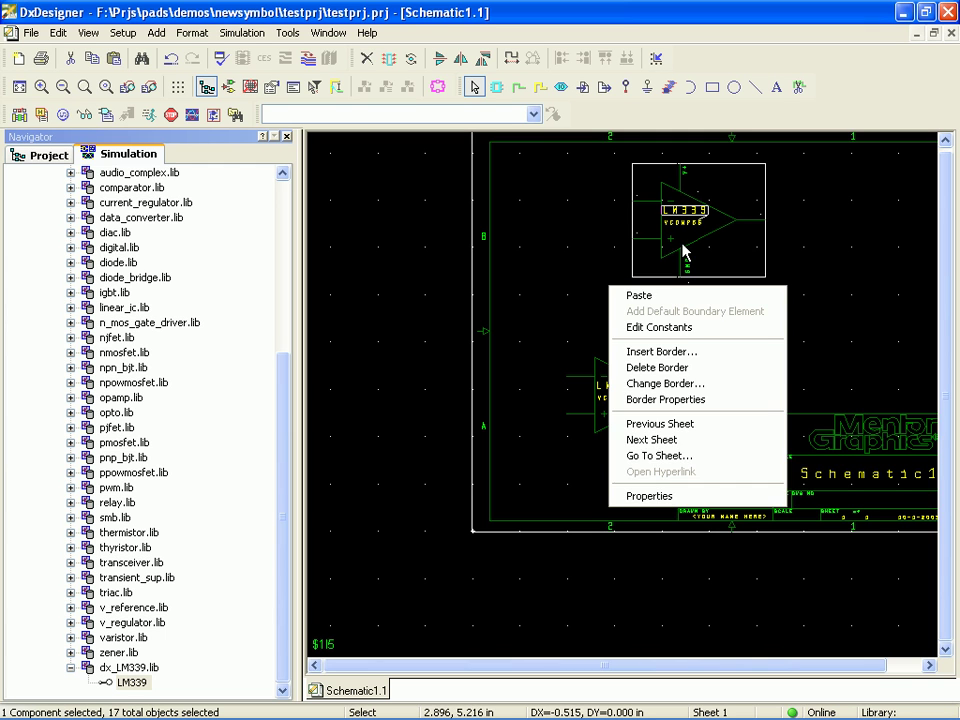
{"action": "left_click", "coordinate": [527, 210]}
{"action": "right_click", "coordinate": [699, 235]}
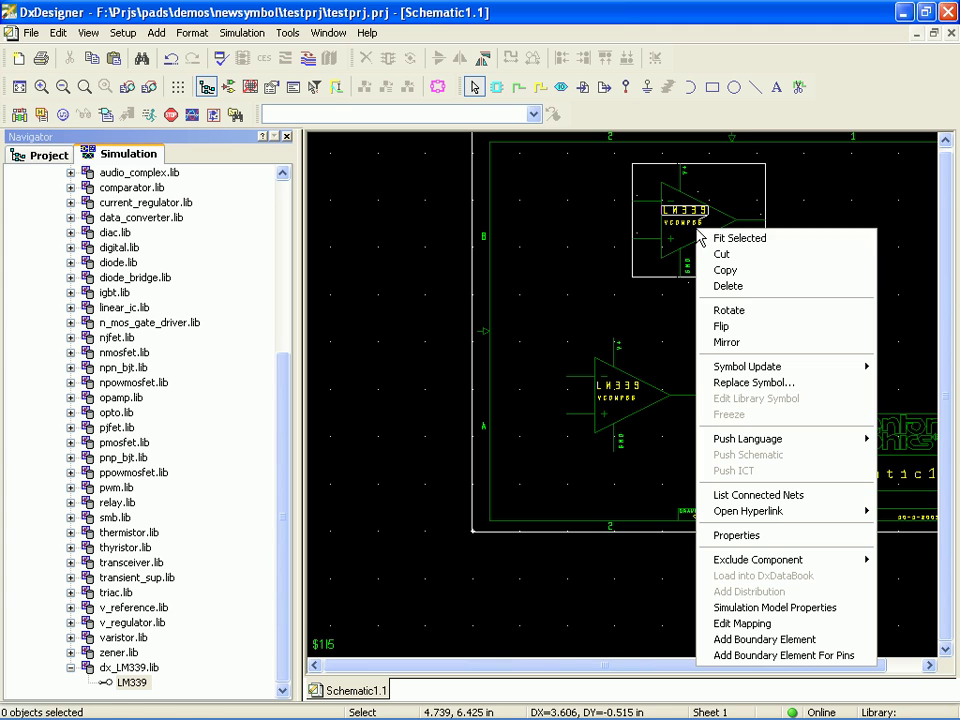
{"action": "left_click", "coordinate": [805, 623]}
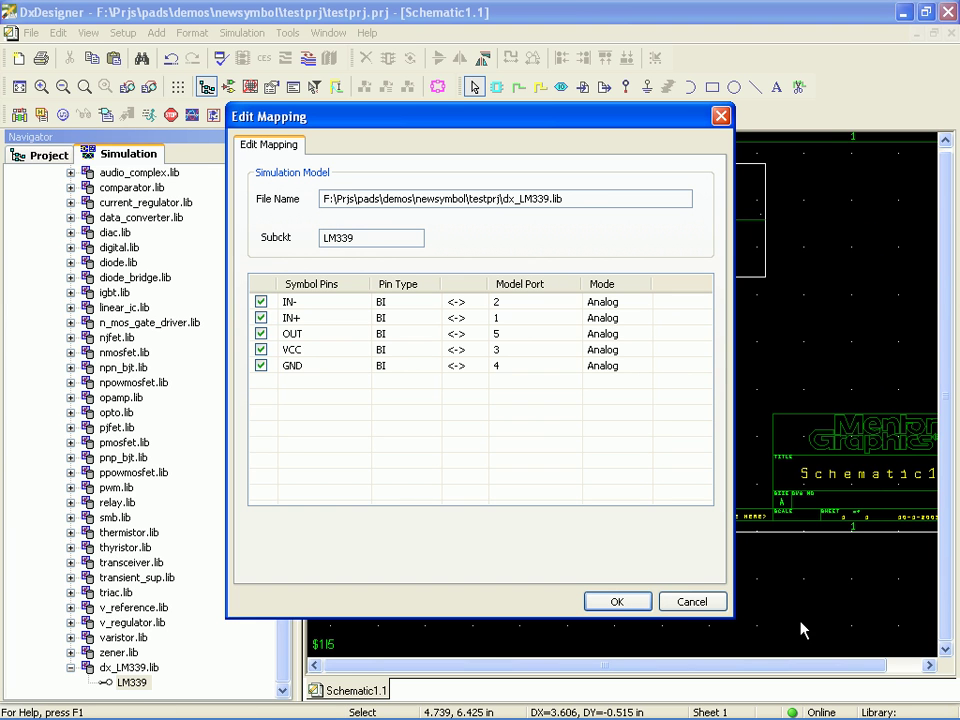
{"action": "left_click", "coordinate": [690, 602]}
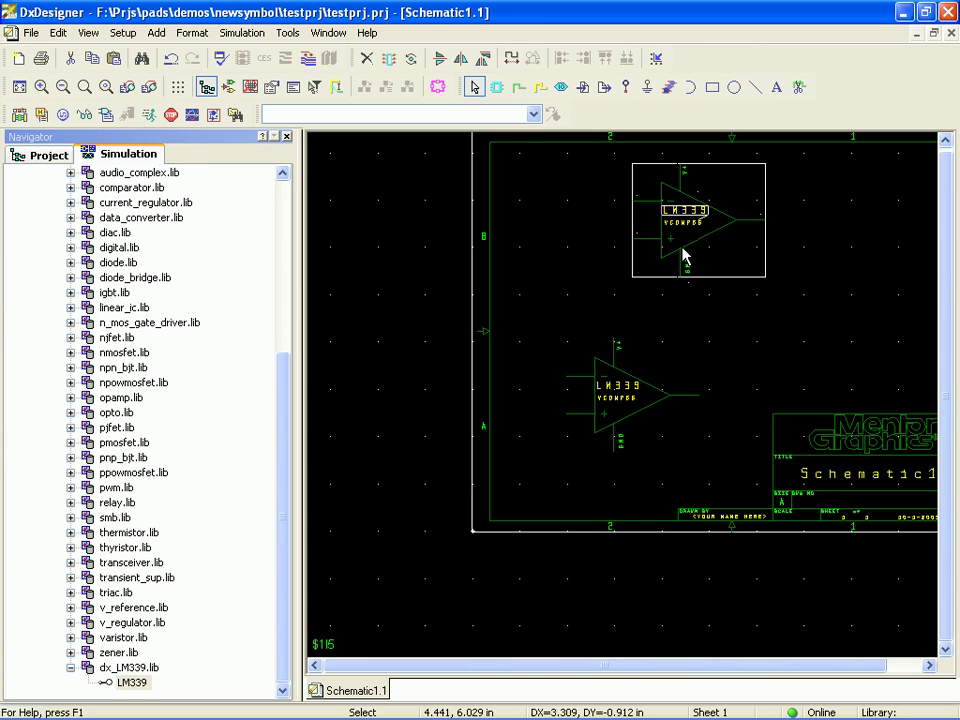
{"action": "left_click", "coordinate": [286, 135]}
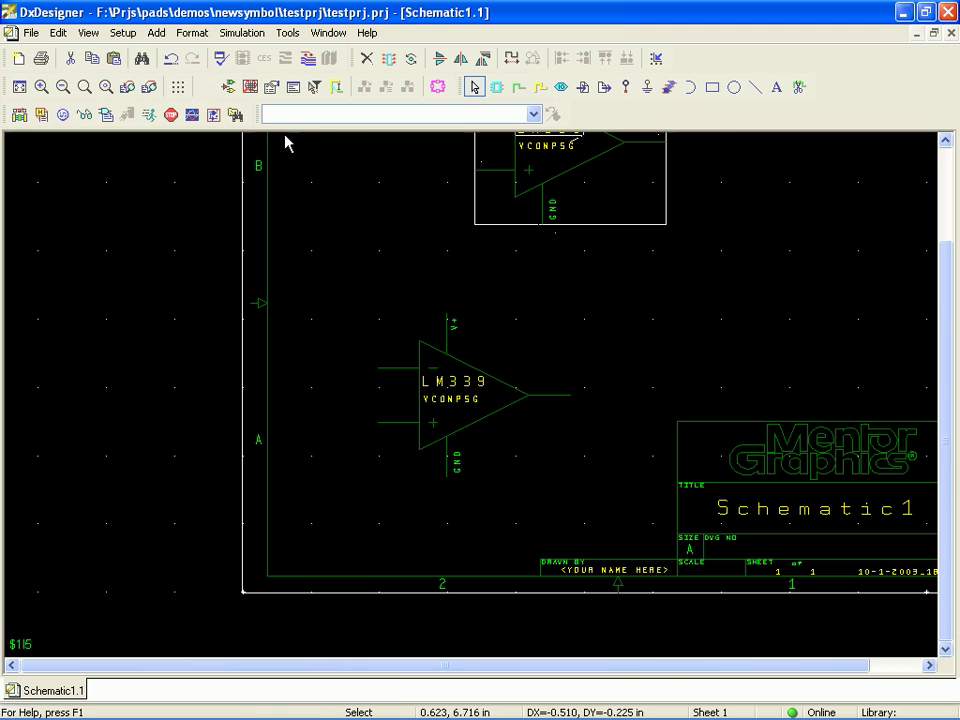
{"action": "left_click", "coordinate": [557, 189]}
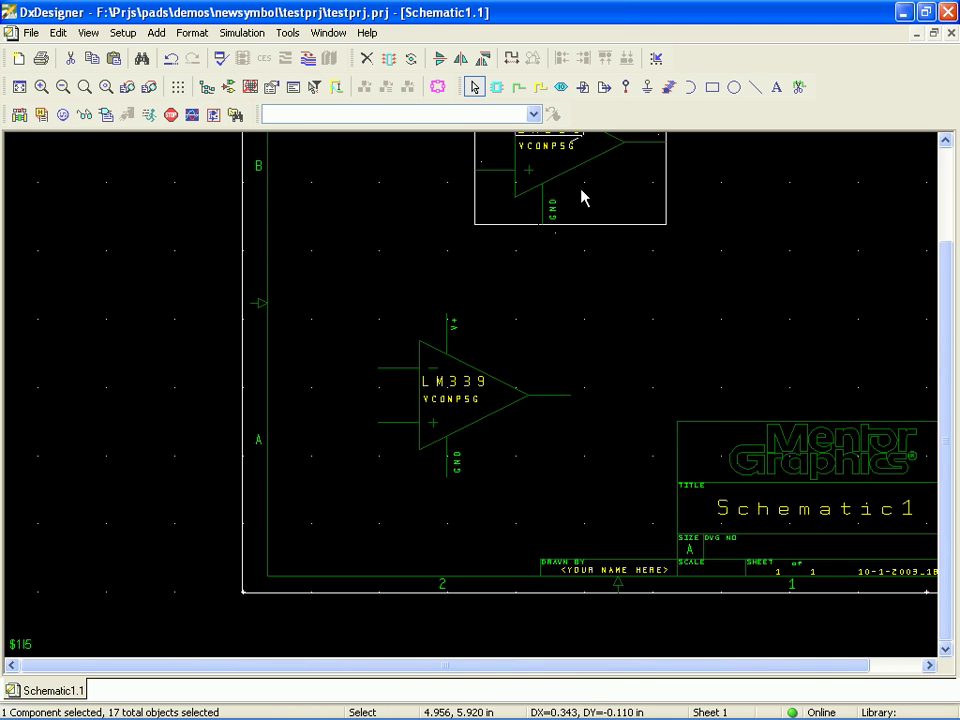
{"action": "key", "text": "Delete"}
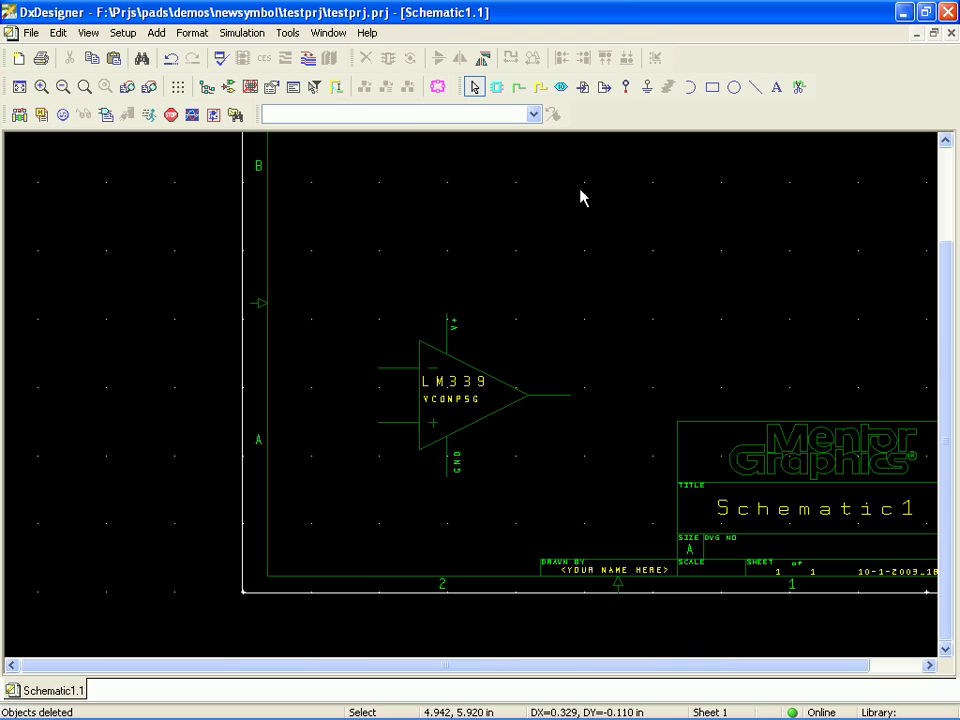
Move the LM339 down and select the SpicePrimitive 'r' resistor symbol by filtering for 'r'.
{"action": "left_click_drag", "start_coordinate": [531, 392], "coordinate": [497, 538]}
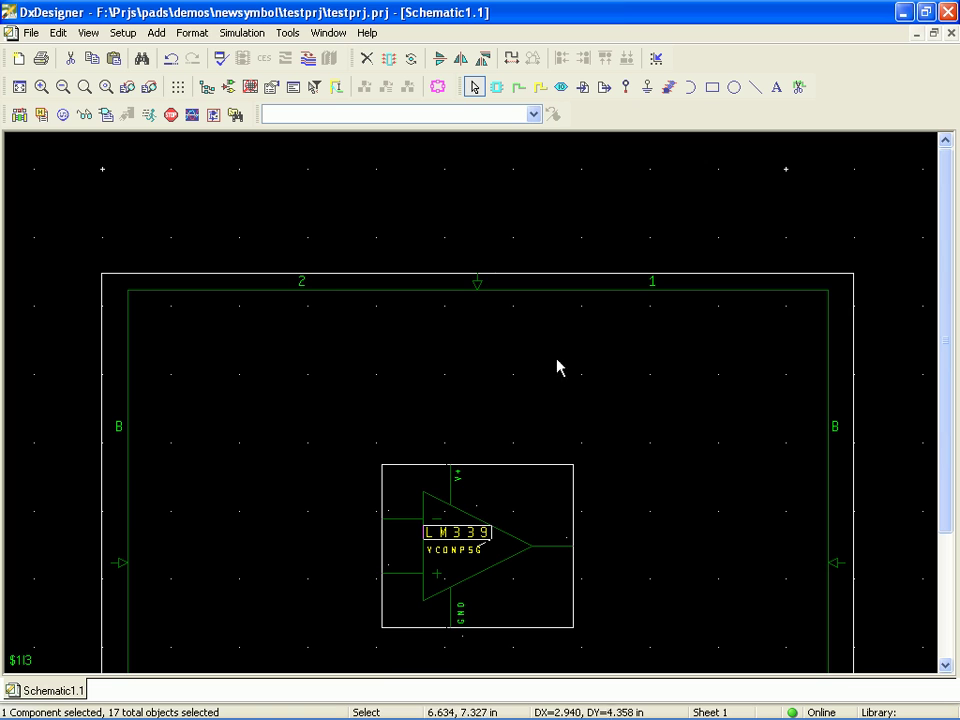
{"action": "left_click", "coordinate": [228, 88]}
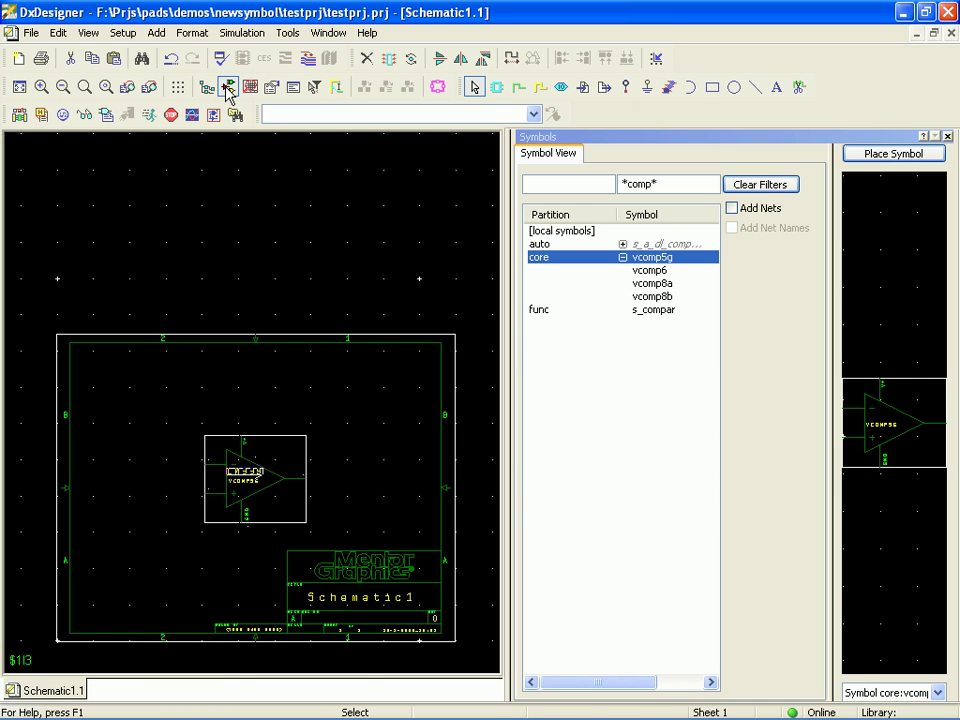
{"action": "left_click_drag", "start_coordinate": [687, 189], "coordinate": [552, 189]}
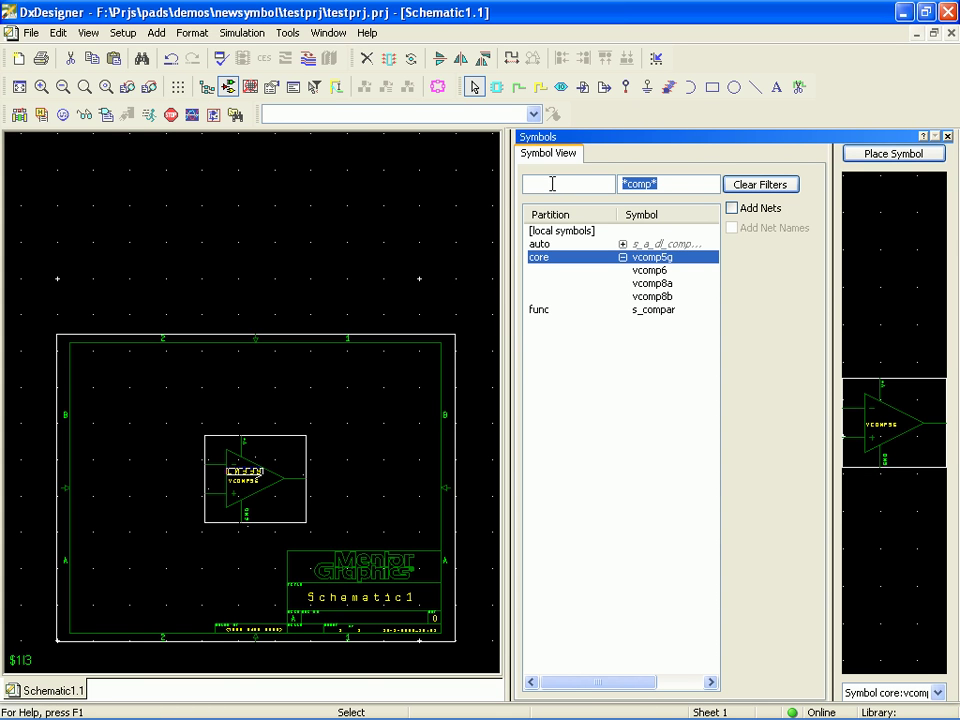
{"action": "type", "text": "r"}
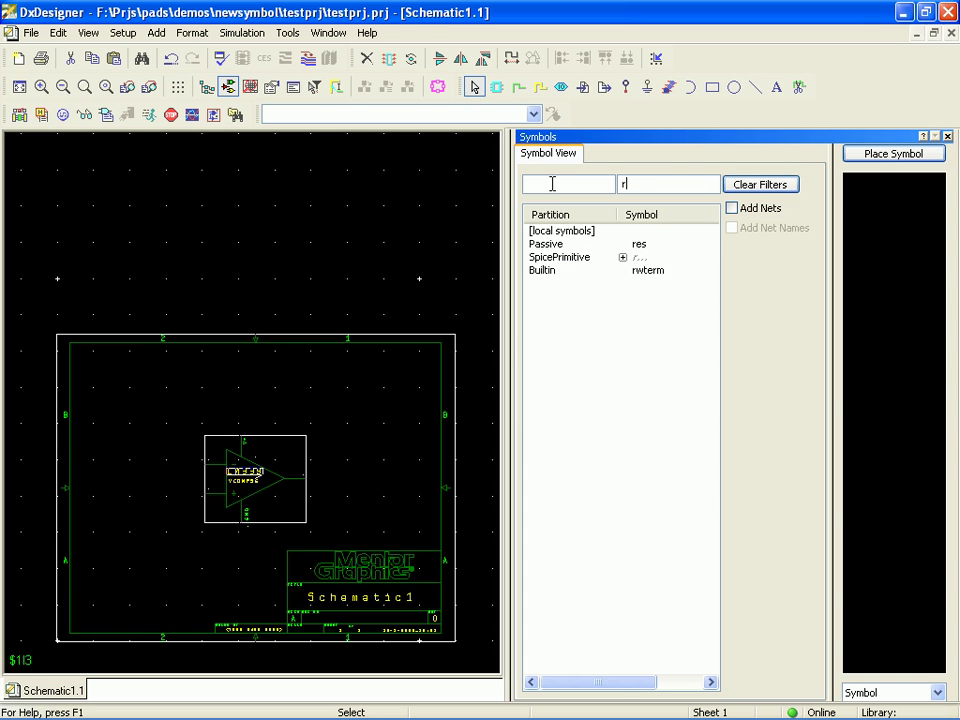
{"action": "left_click", "coordinate": [623, 258]}
{"action": "left_click", "coordinate": [623, 258]}
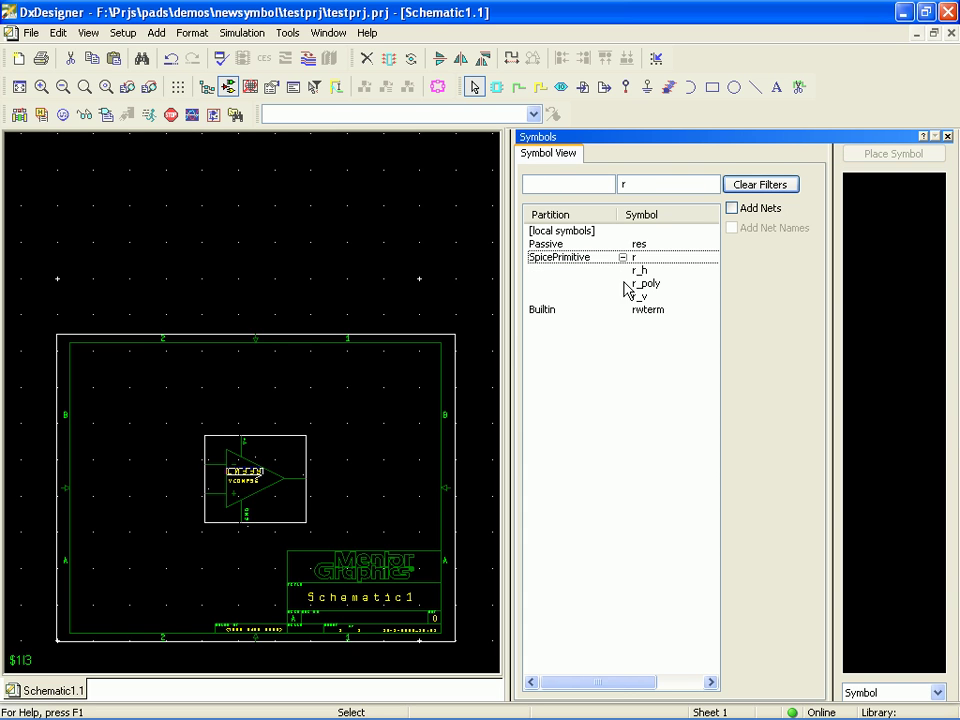
{"action": "left_click", "coordinate": [637, 260]}
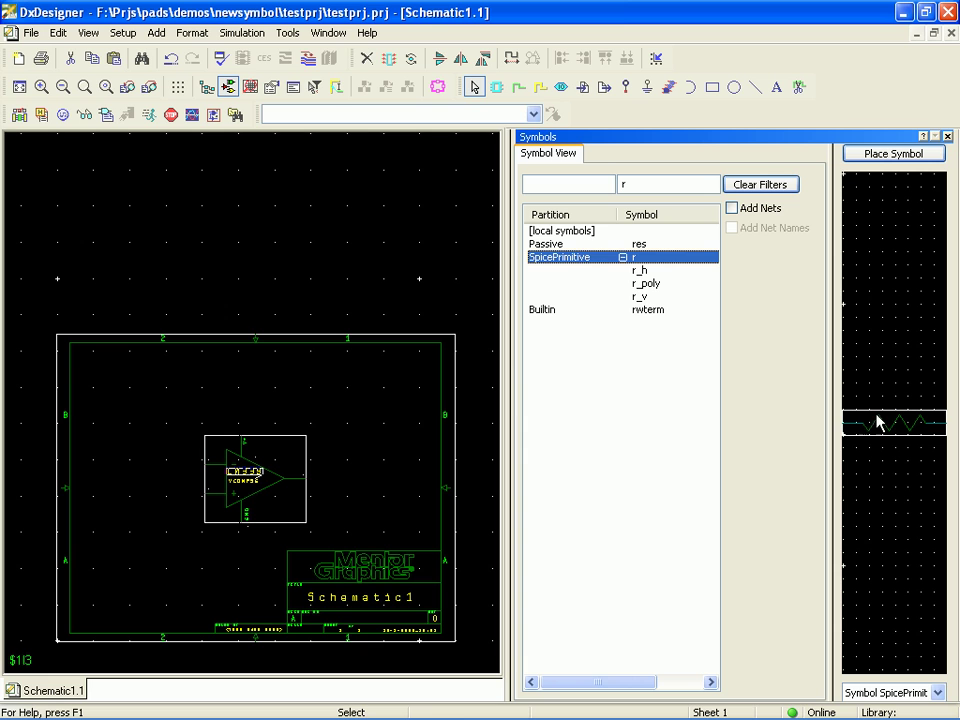
Place four resistors around the comparator, including left, upper-left and lower-left positions.
{"action": "left_click_drag", "start_coordinate": [884, 428], "coordinate": [295, 400]}
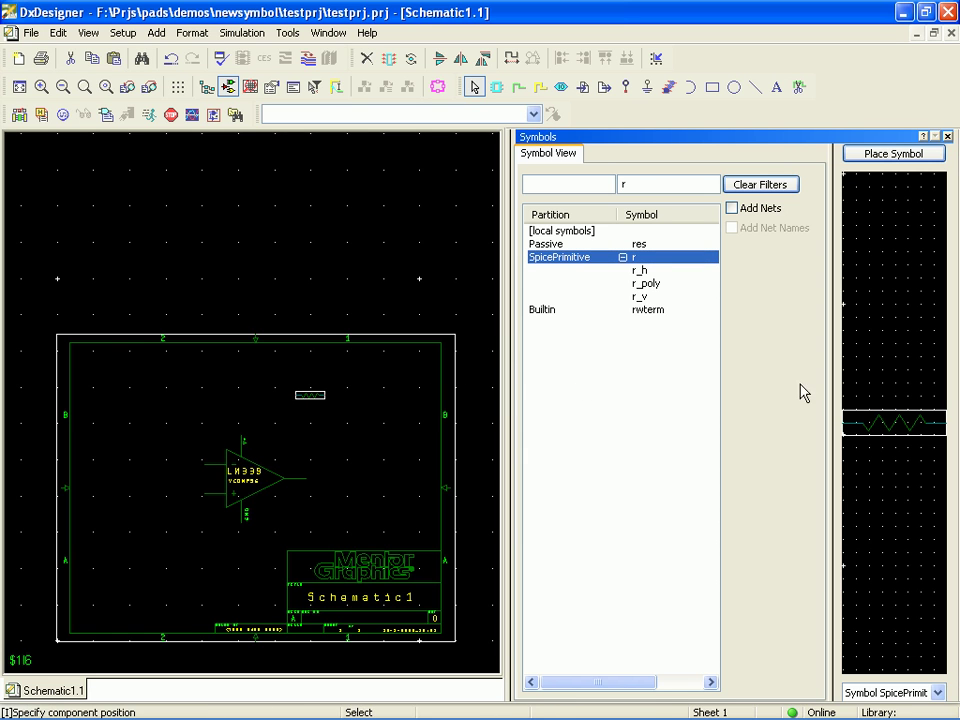
{"action": "left_click", "coordinate": [875, 155]}
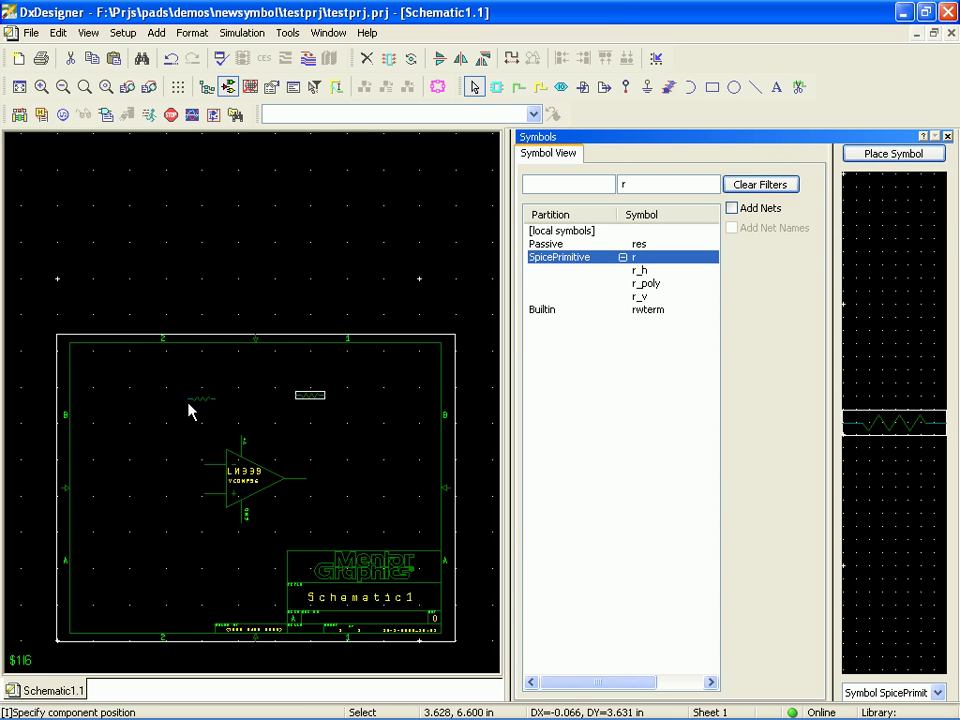
{"action": "left_click", "coordinate": [137, 475]}
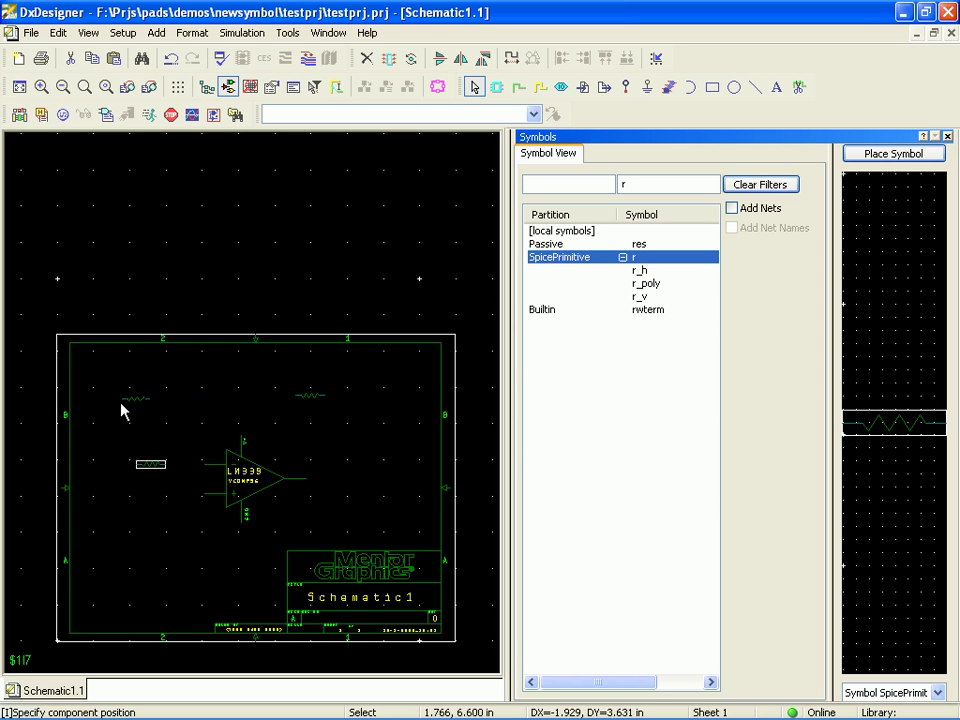
{"action": "left_click", "coordinate": [110, 398]}
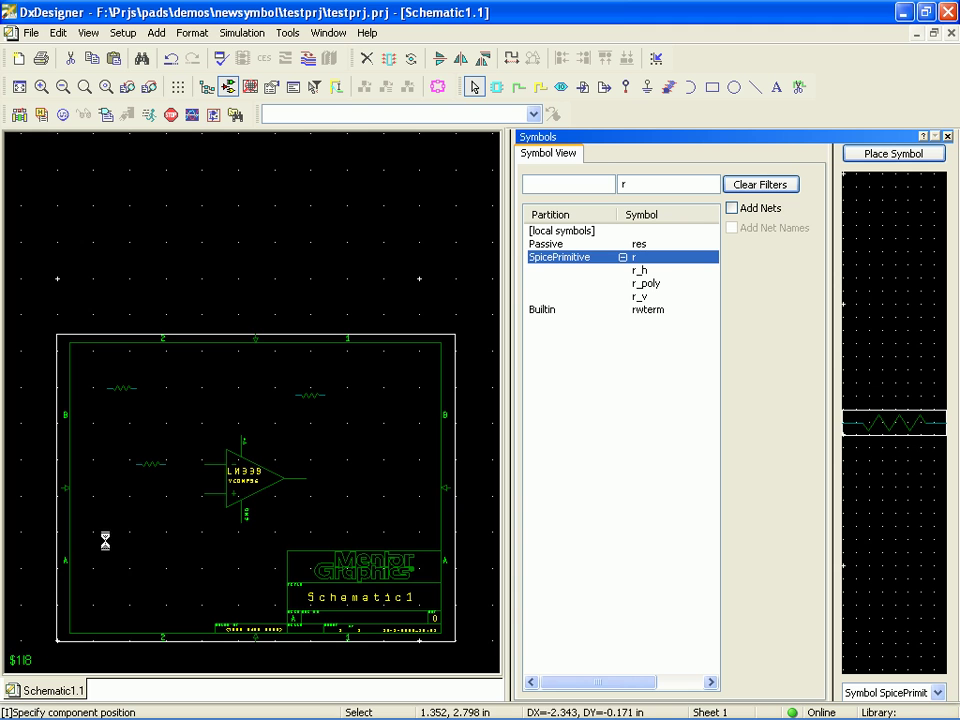
{"action": "left_click", "coordinate": [105, 540]}
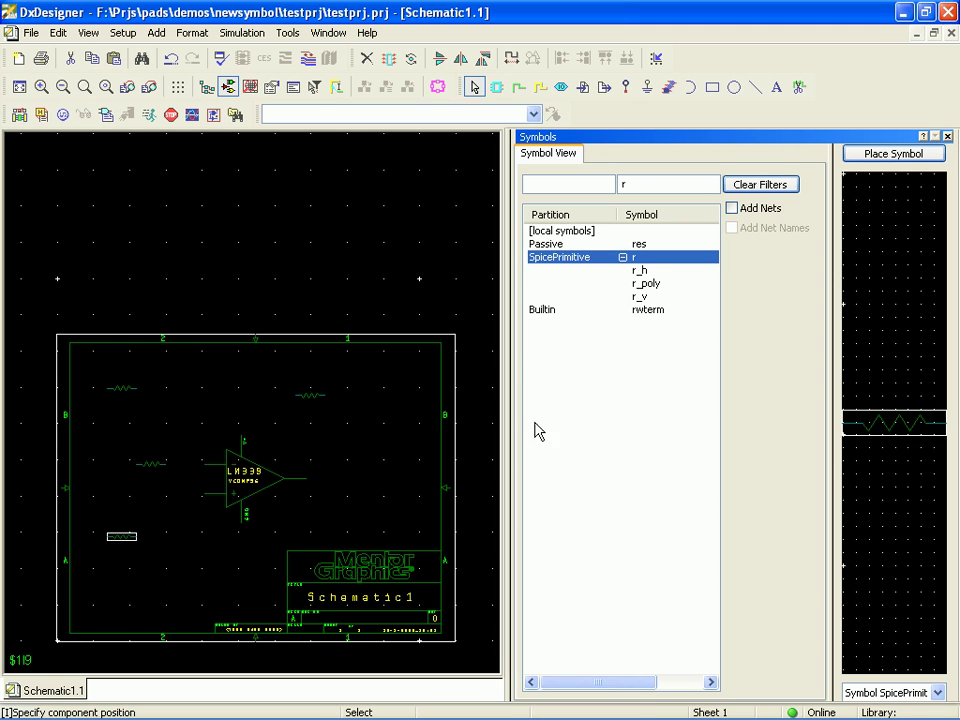
{"action": "left_click", "coordinate": [949, 136]}
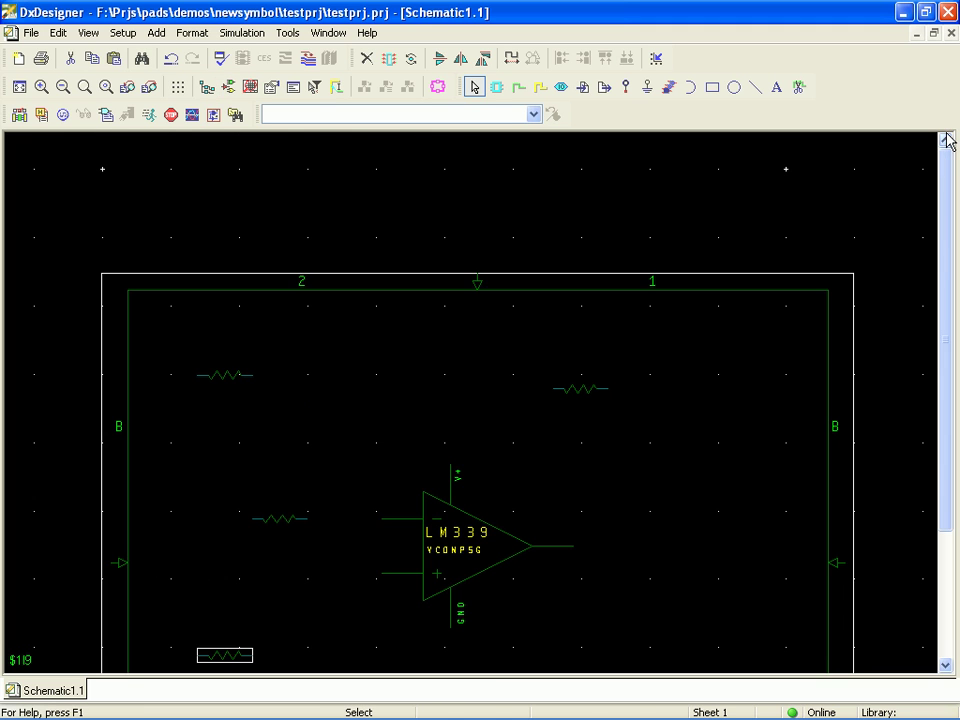
Place a builtin gnd ground symbol below the comparator.
{"action": "scroll", "coordinate": [545, 331], "scroll_direction": "down", "scroll_amount": 3}
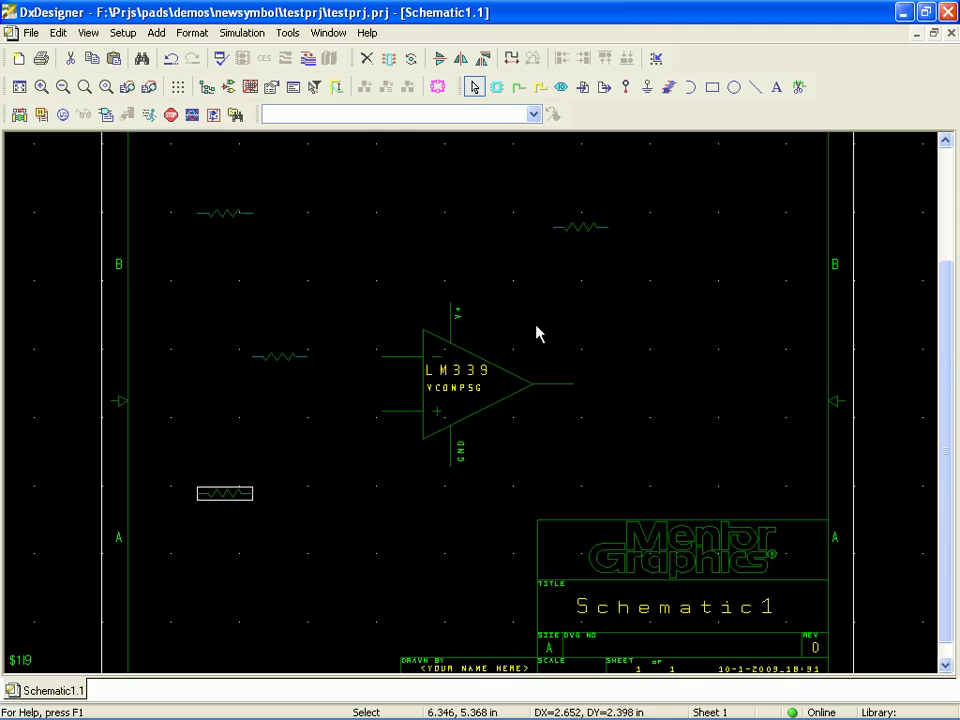
{"action": "left_click", "coordinate": [648, 88]}
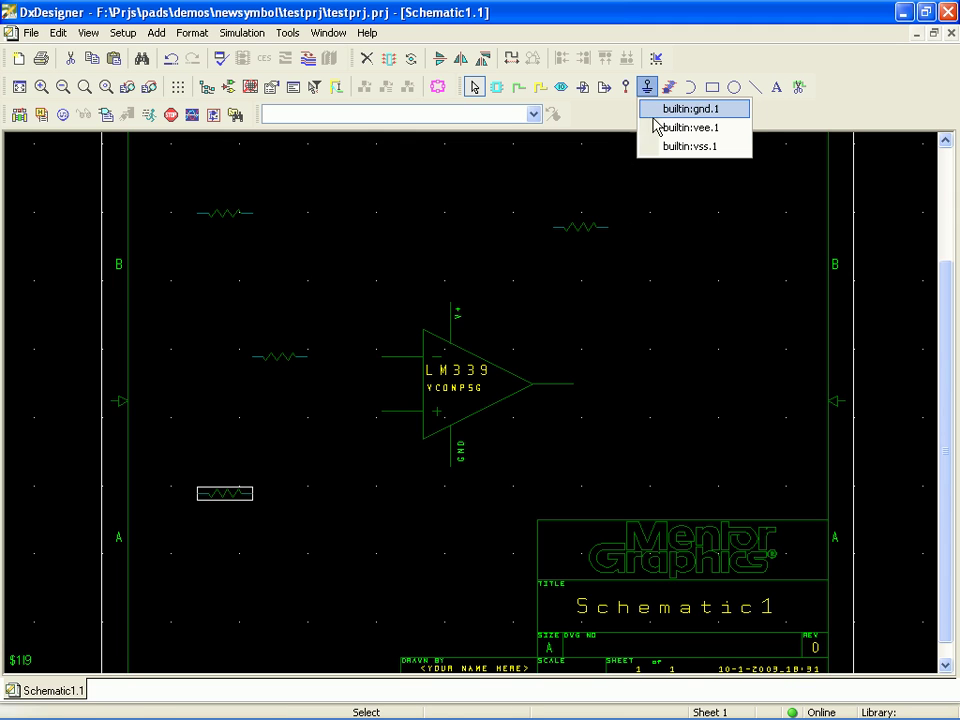
{"action": "left_click", "coordinate": [655, 112]}
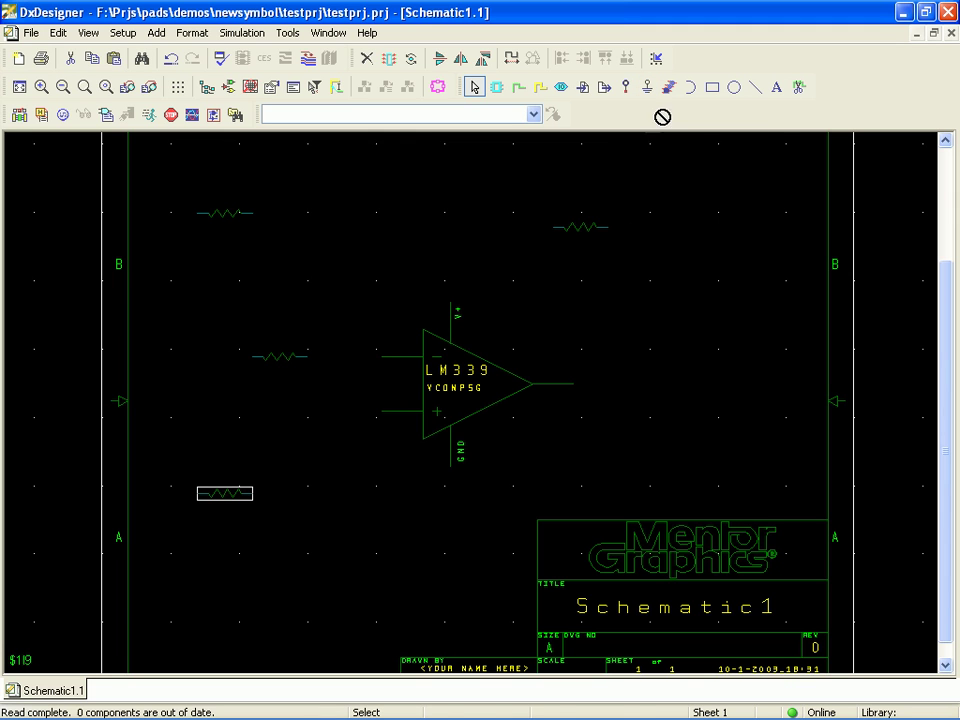
{"action": "left_click", "coordinate": [451, 553]}
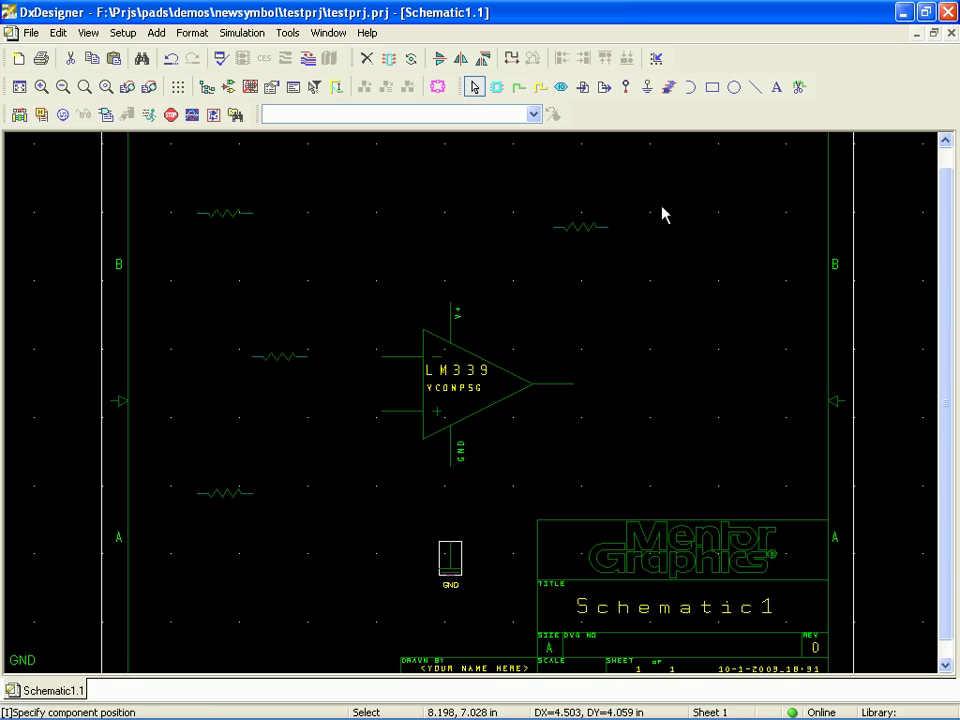
Place VCC above the comparator, VDD at the top right and VTT at the top left.
{"action": "left_click", "coordinate": [626, 89]}
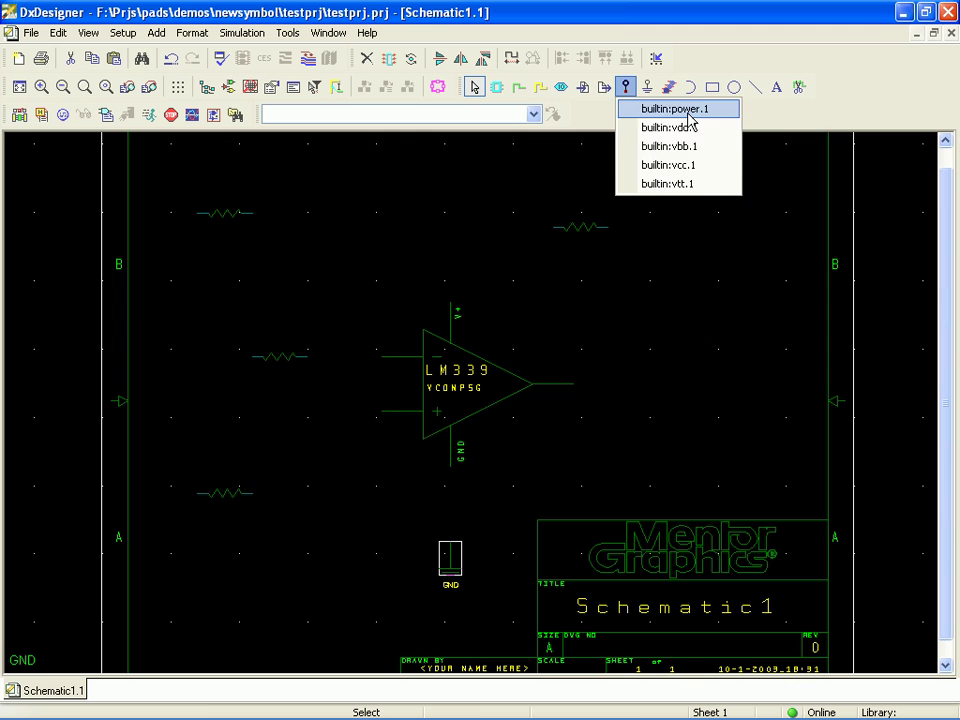
{"action": "left_click", "coordinate": [705, 166]}
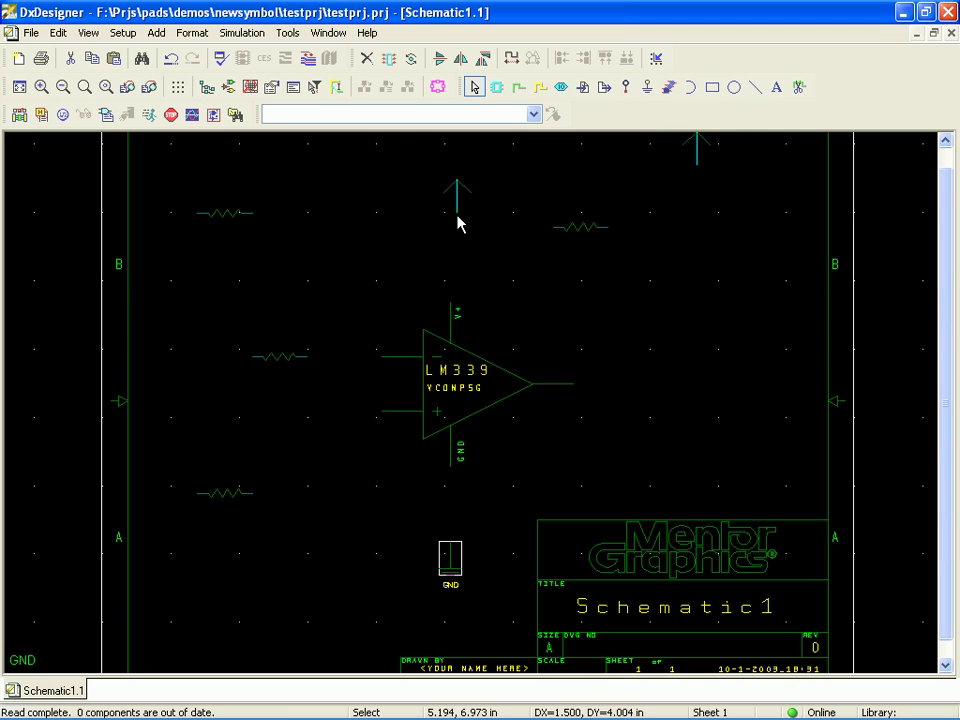
{"action": "left_click", "coordinate": [450, 207]}
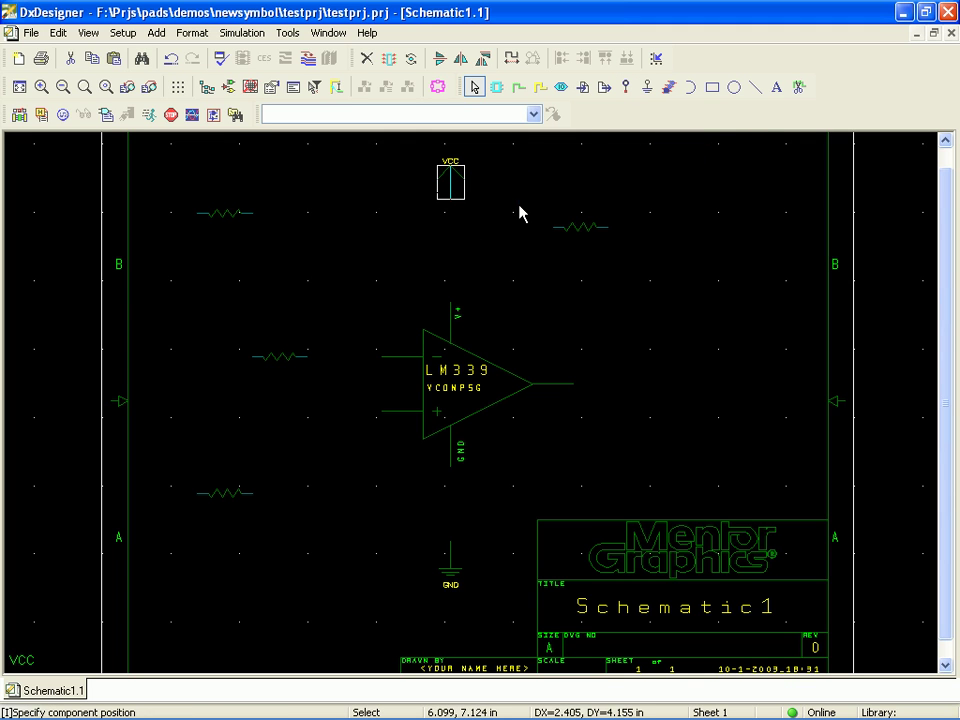
{"action": "left_click", "coordinate": [625, 89]}
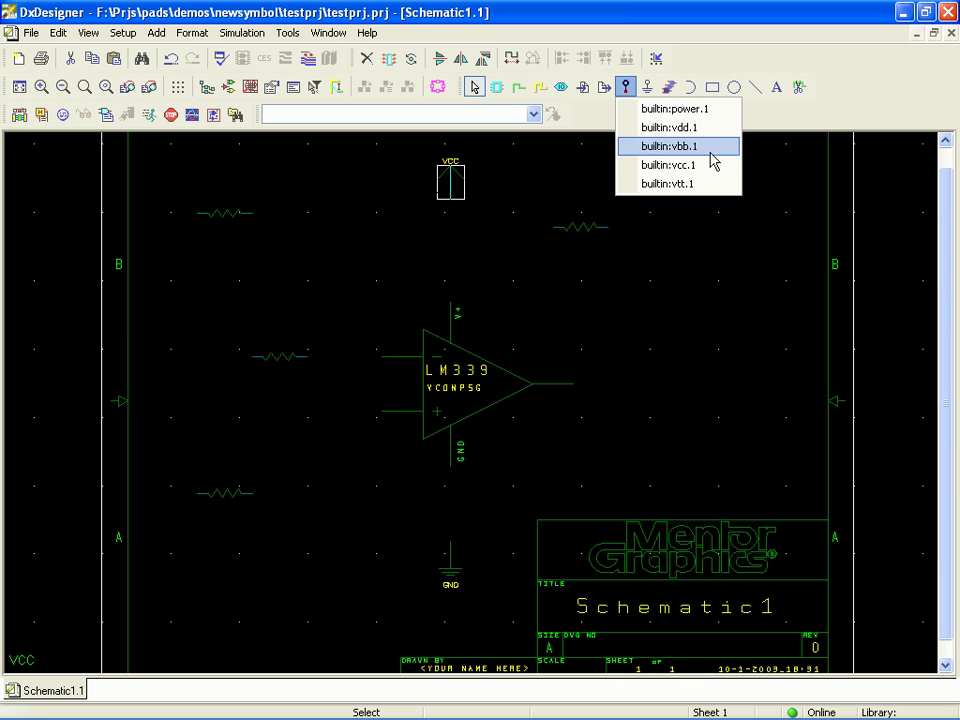
{"action": "left_click", "coordinate": [685, 128]}
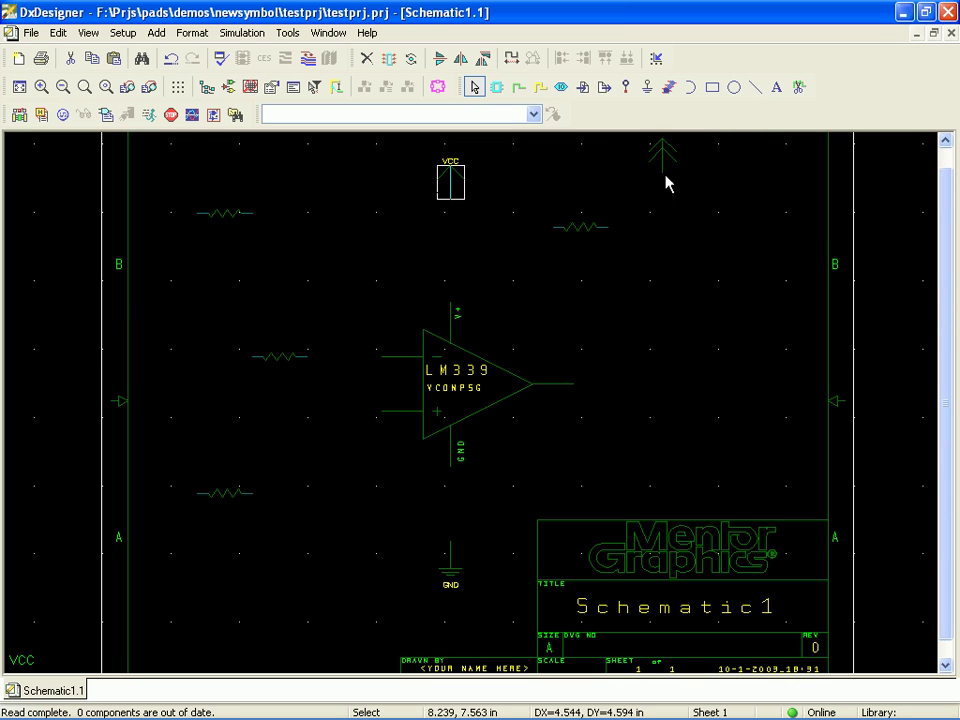
{"action": "left_click", "coordinate": [587, 194]}
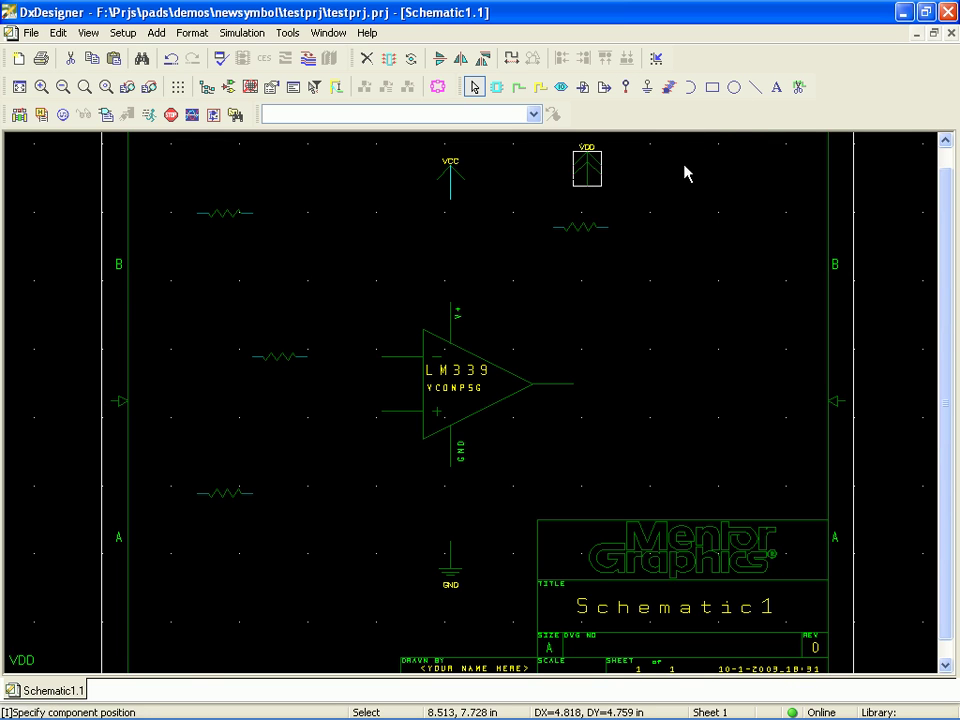
{"action": "left_click", "coordinate": [627, 89]}
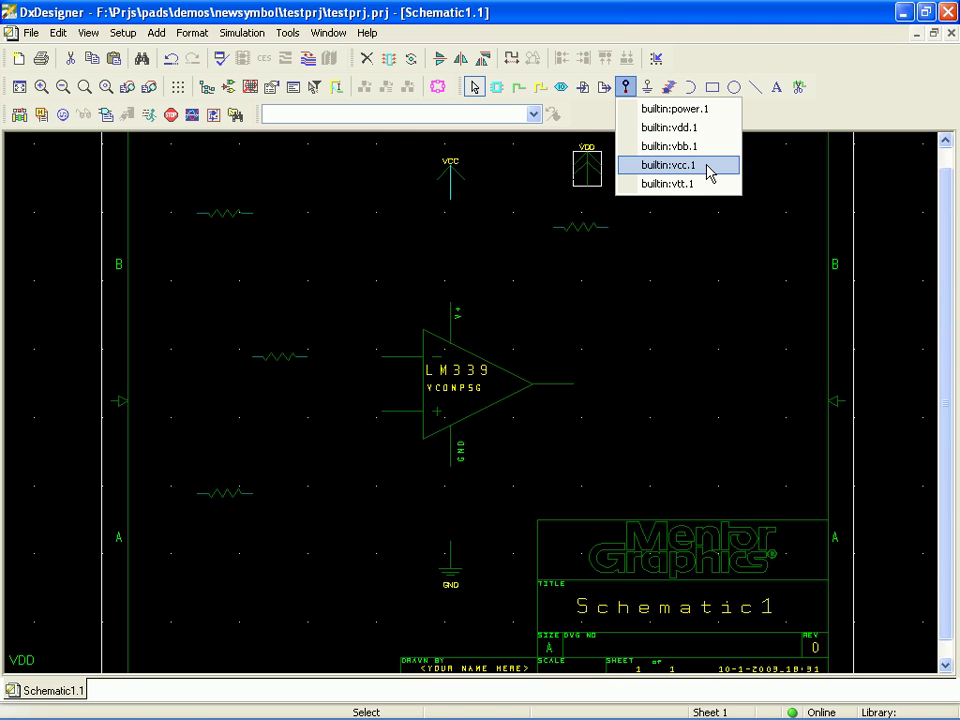
{"action": "left_click", "coordinate": [700, 184]}
{"action": "left_click", "coordinate": [697, 194]}
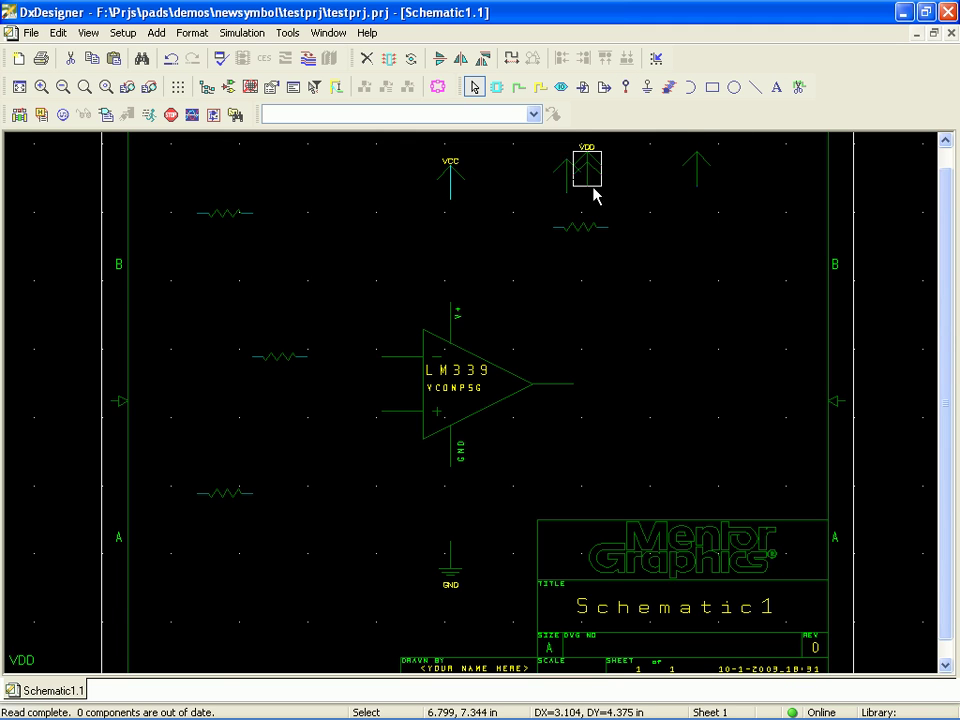
{"action": "left_click", "coordinate": [273, 194]}
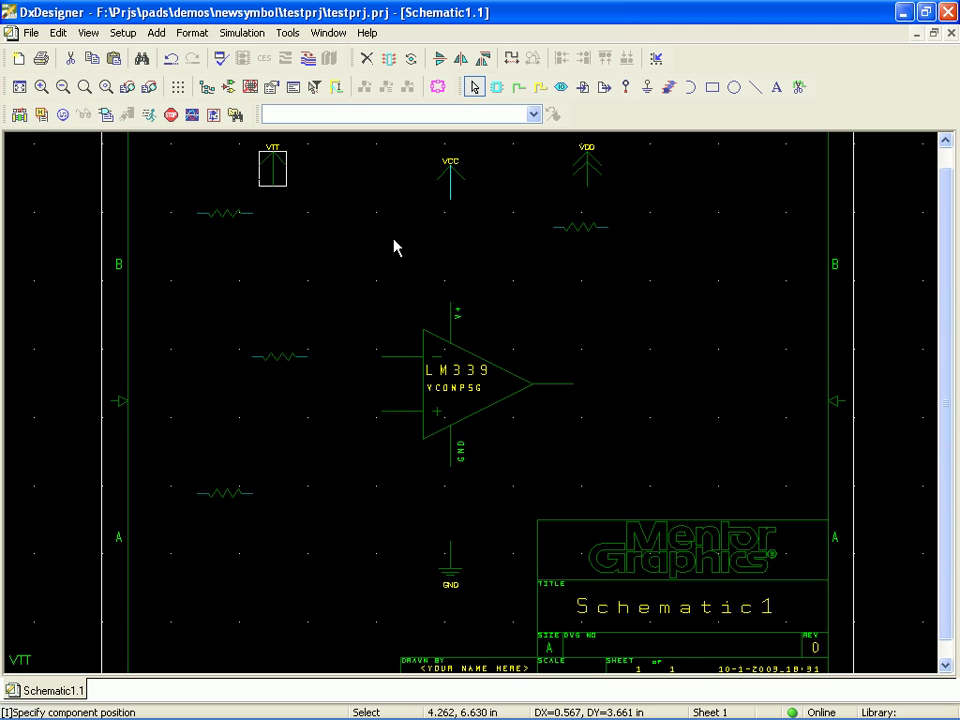
Rename the VTT symbol and set its net name to VRef.
{"action": "double_click", "coordinate": [272, 168]}
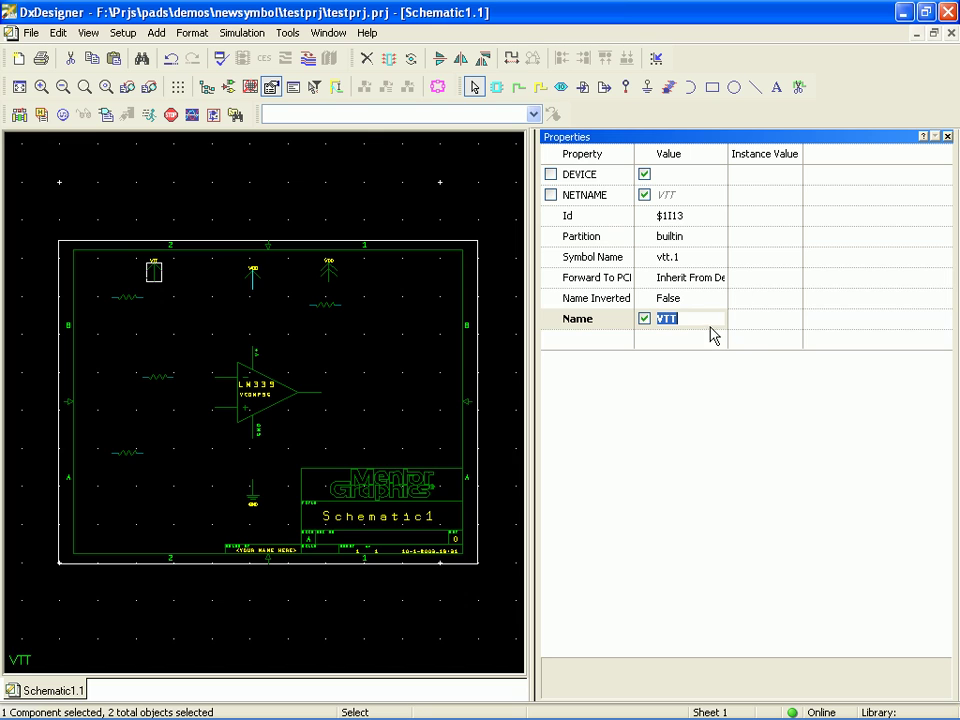
{"action": "type", "text": "VRef"}
{"action": "left_click", "coordinate": [676, 182]}
{"action": "left_click", "coordinate": [677, 196]}
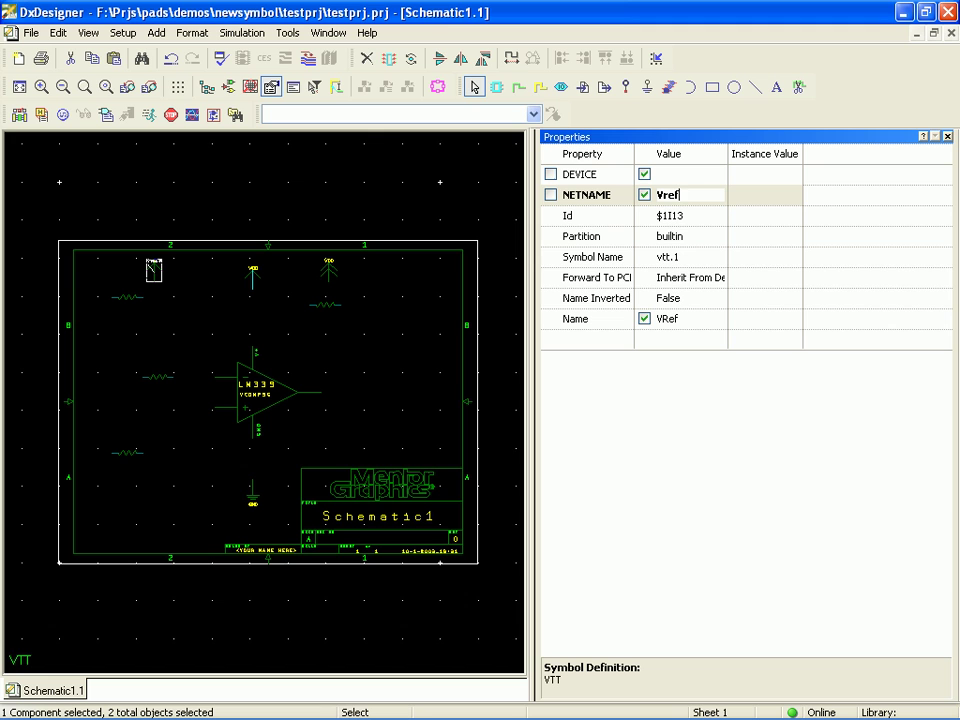
{"action": "type", "text": "VRef"}
{"action": "key", "text": "Return"}
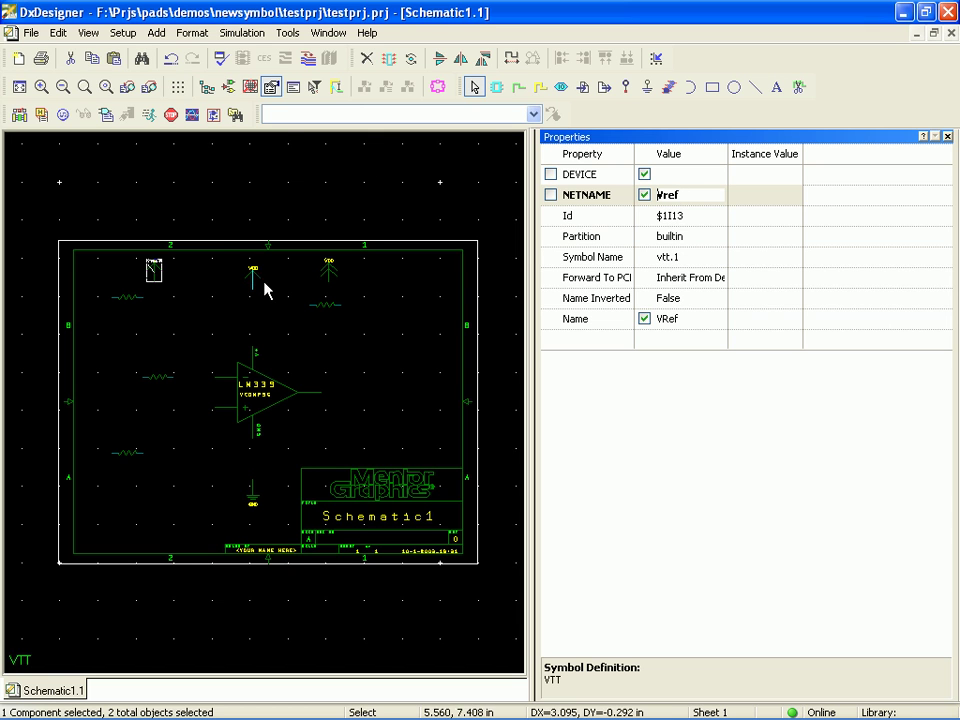
{"action": "left_click", "coordinate": [690, 240]}
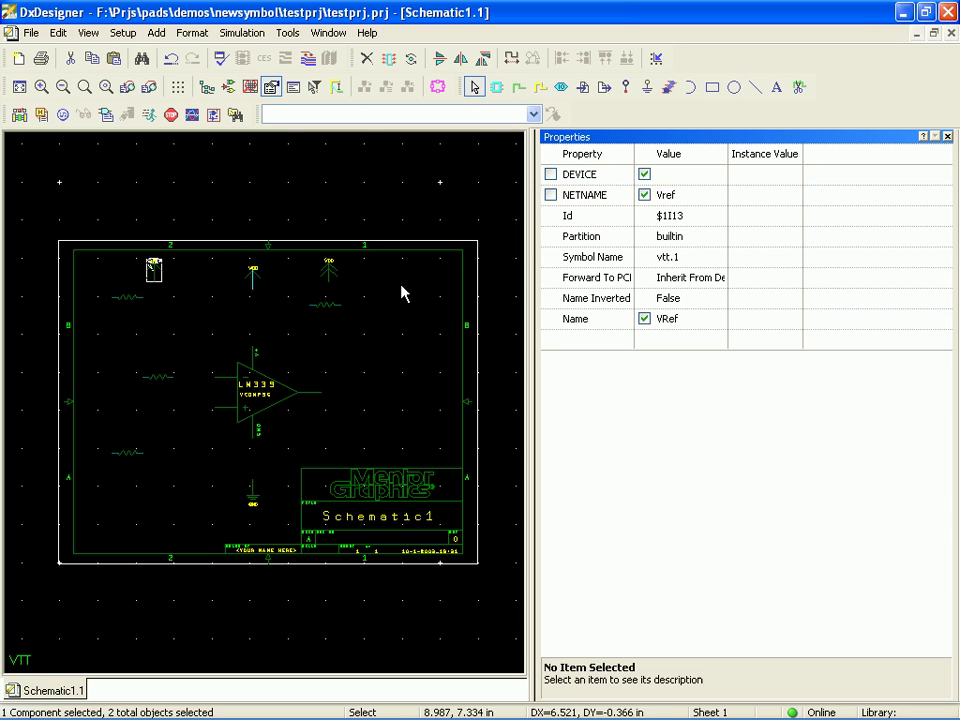
Set the VDD symbol's name and net name to Vdc.
{"action": "left_click", "coordinate": [253, 276]}
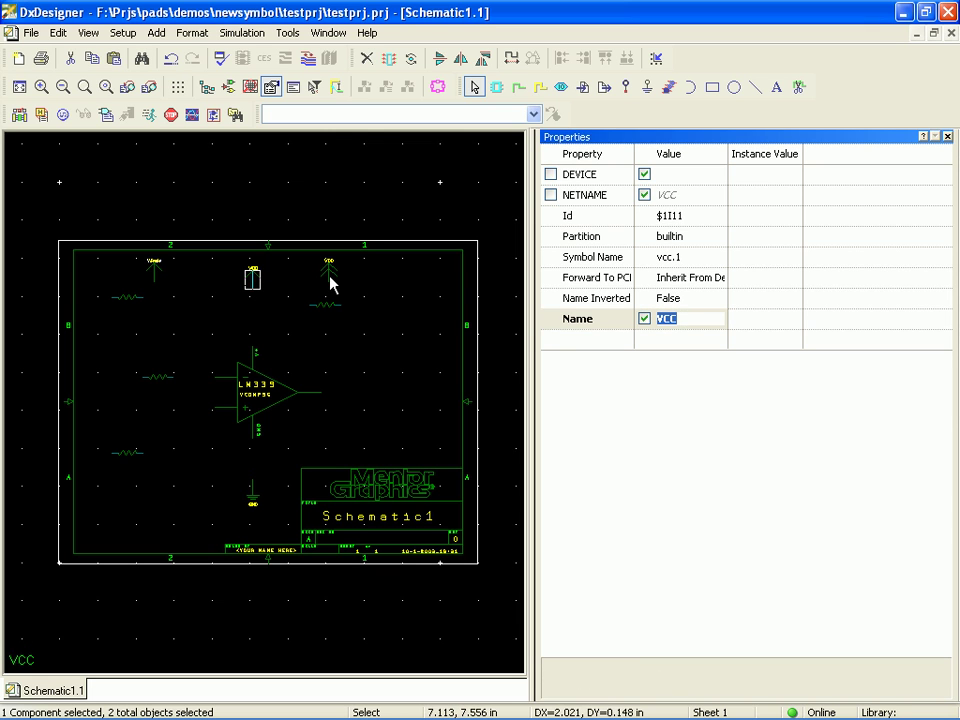
{"action": "left_click", "coordinate": [331, 276]}
{"action": "left_click", "coordinate": [690, 320]}
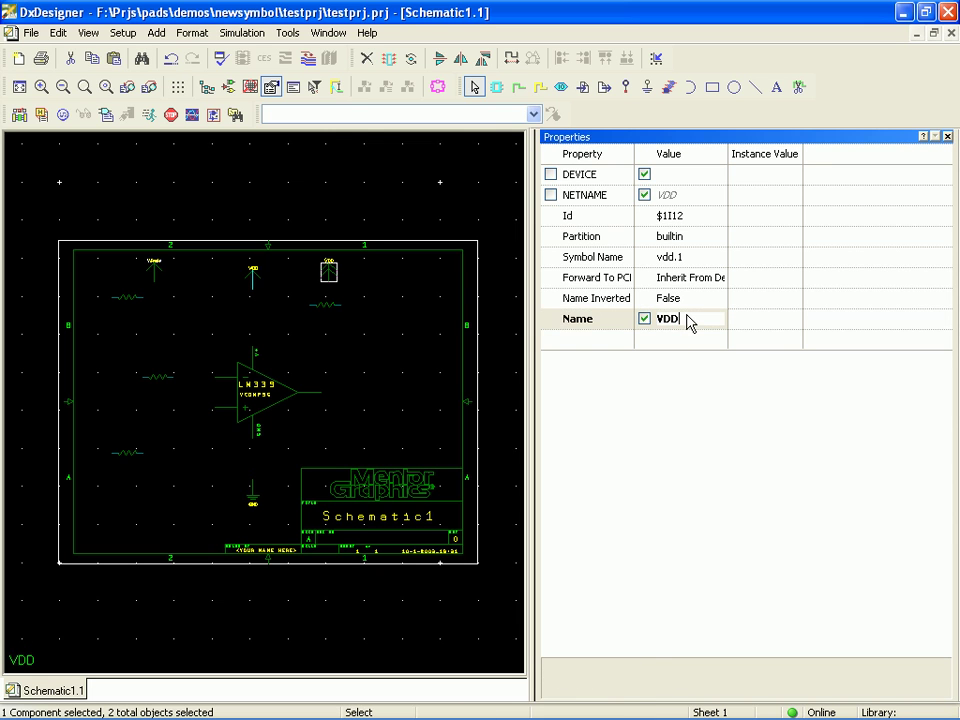
{"action": "type", "text": "Vdc"}
{"action": "key", "text": "Return"}
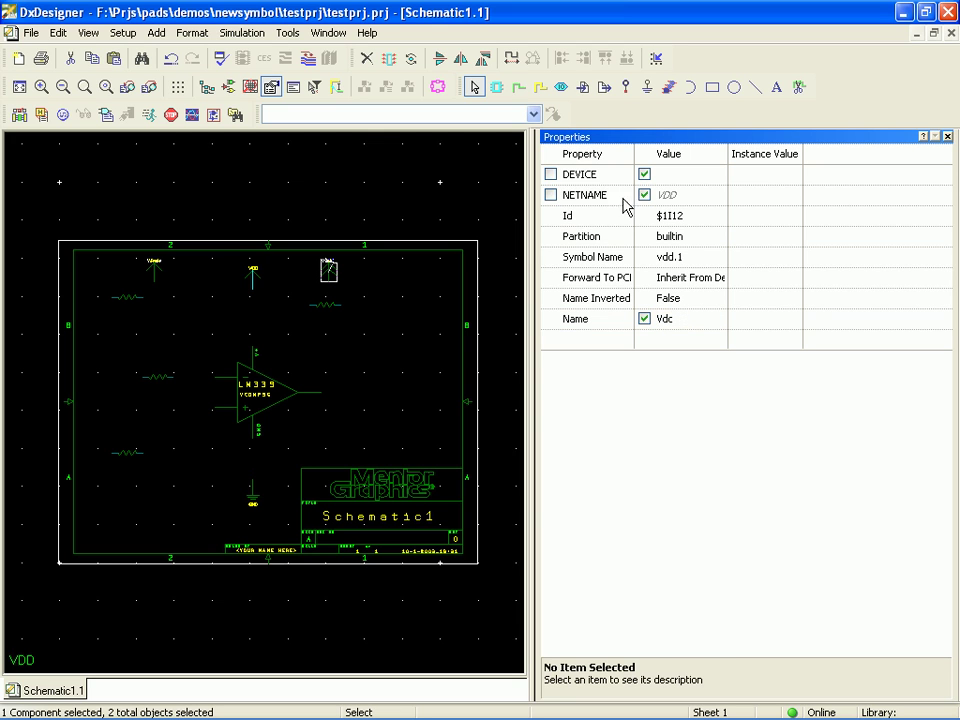
{"action": "left_click", "coordinate": [671, 197]}
{"action": "type", "text": "V"}
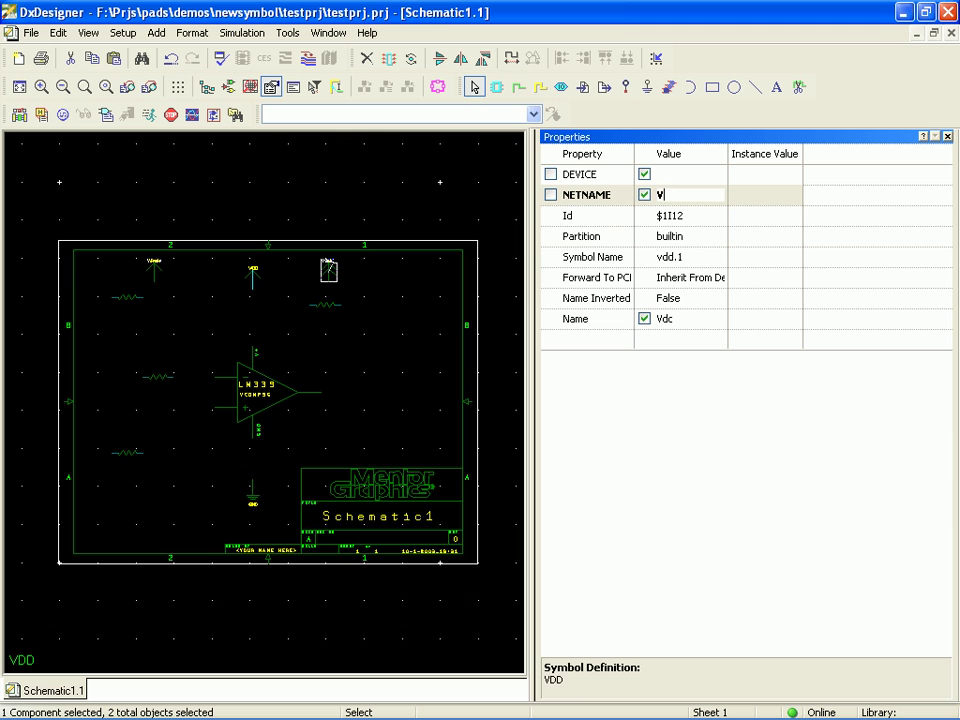
{"action": "type", "text": "dc"}
{"action": "key", "text": "Return"}
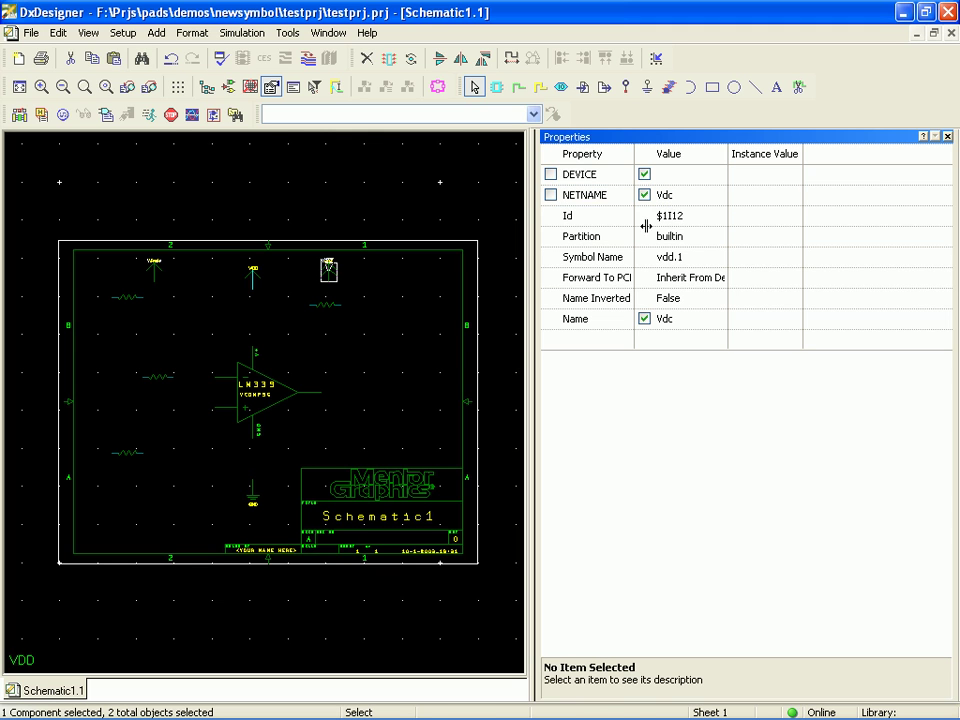
Stand a resistor upright under the Vdc symbol and shift both to the right.
{"action": "left_click", "coordinate": [326, 305]}
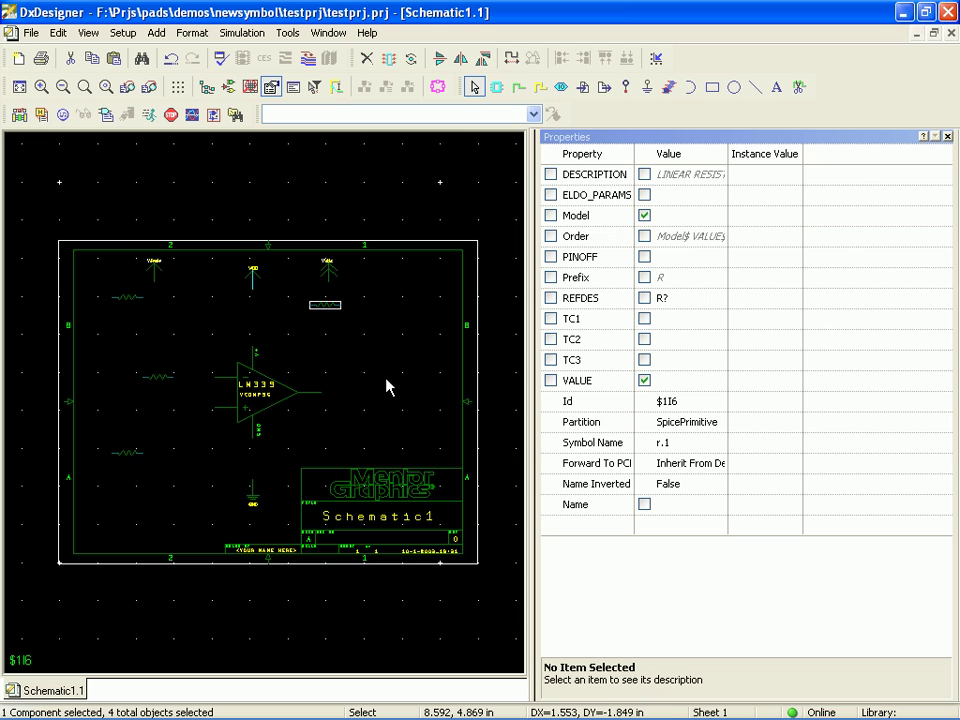
{"action": "key", "text": "ctrl+r"}
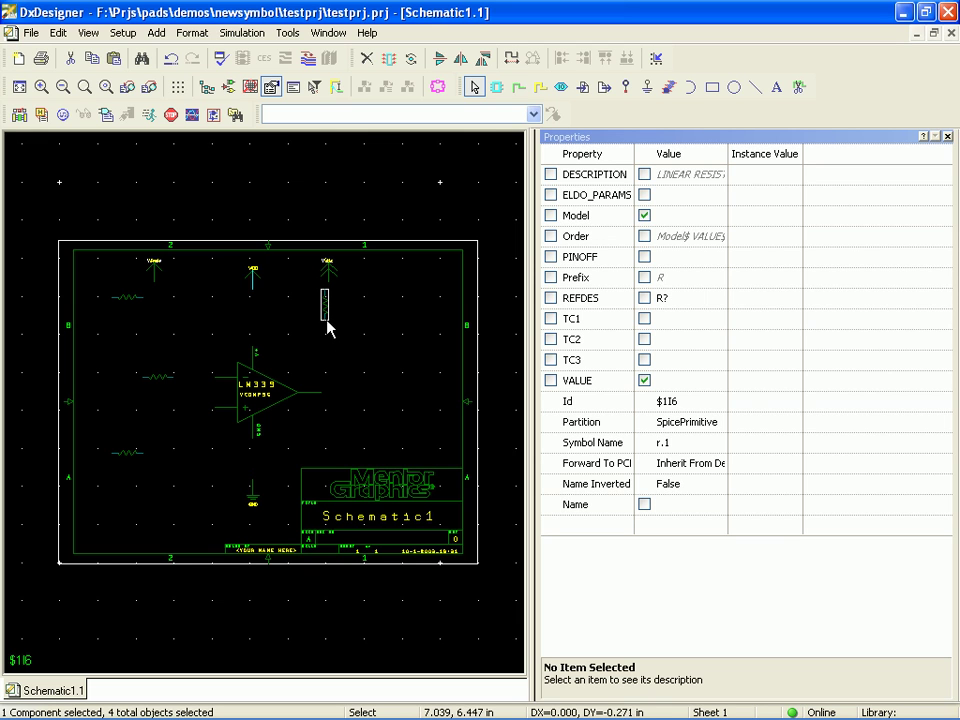
{"action": "left_click_drag", "start_coordinate": [328, 315], "coordinate": [310, 358]}
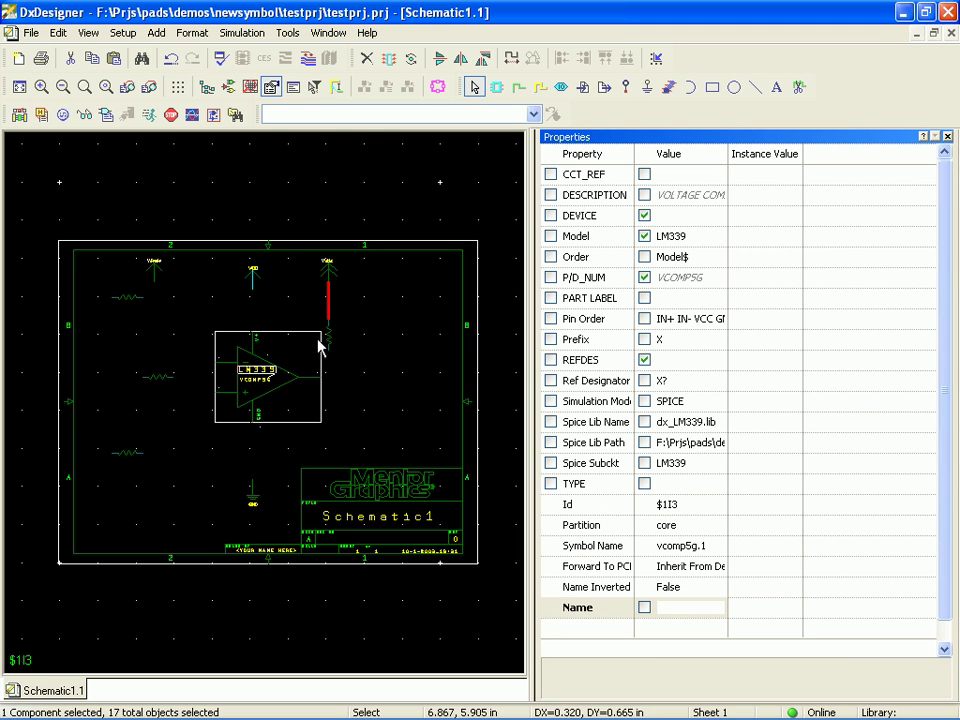
{"action": "left_click", "coordinate": [396, 336]}
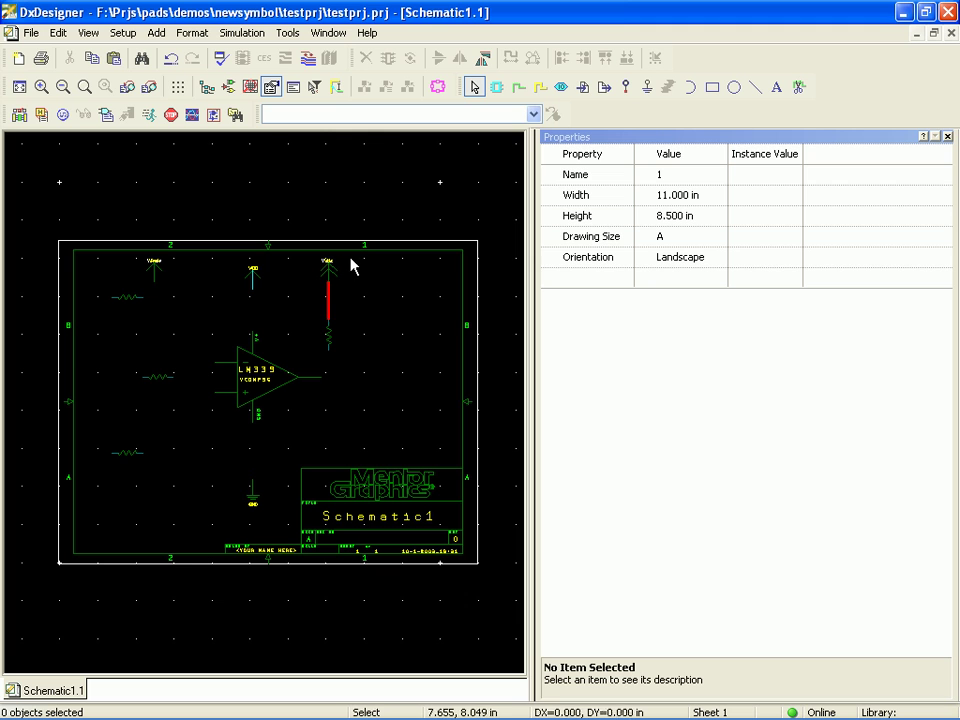
{"action": "left_click", "coordinate": [322, 376]}
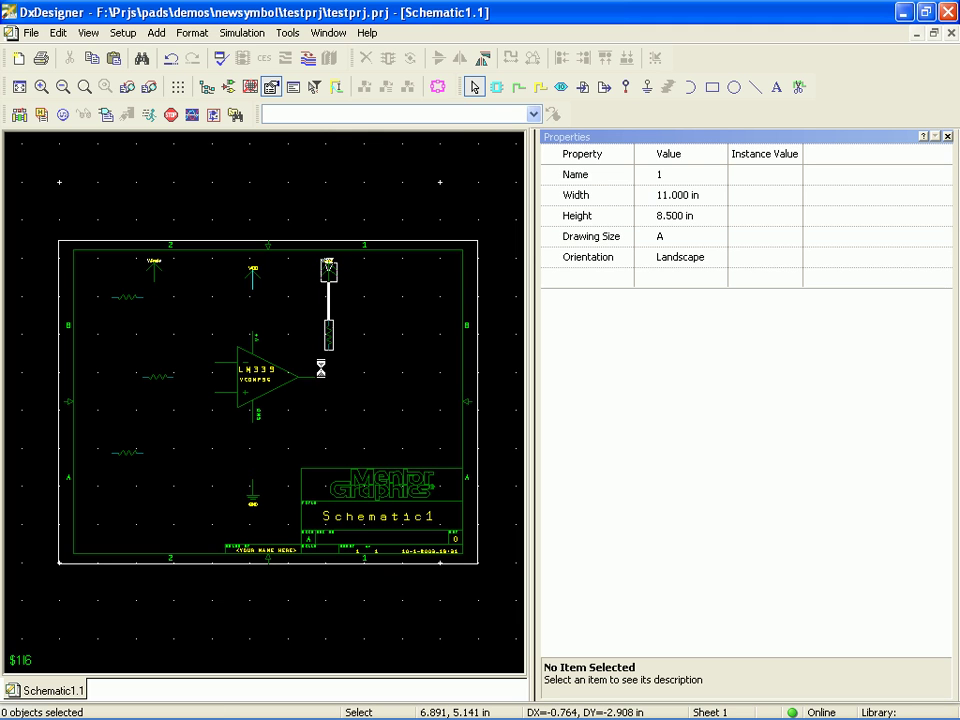
{"action": "left_click_drag", "start_coordinate": [330, 305], "coordinate": [381, 308]}
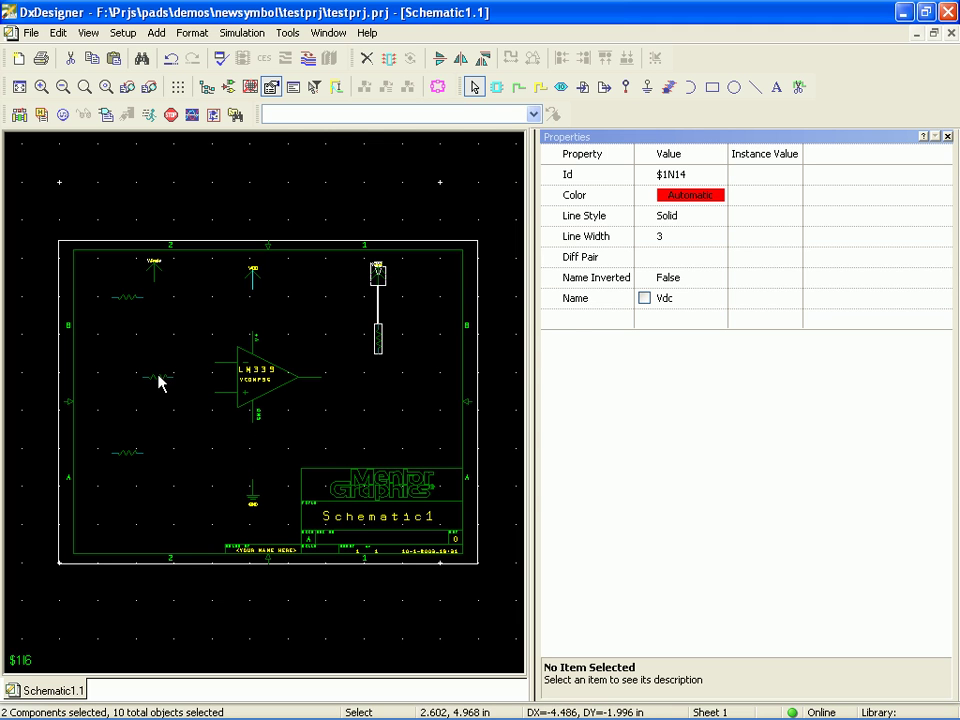
Move the input resistor beside the LM339 input, stretching its wire leftward.
{"action": "left_click_drag", "start_coordinate": [160, 383], "coordinate": [201, 365]}
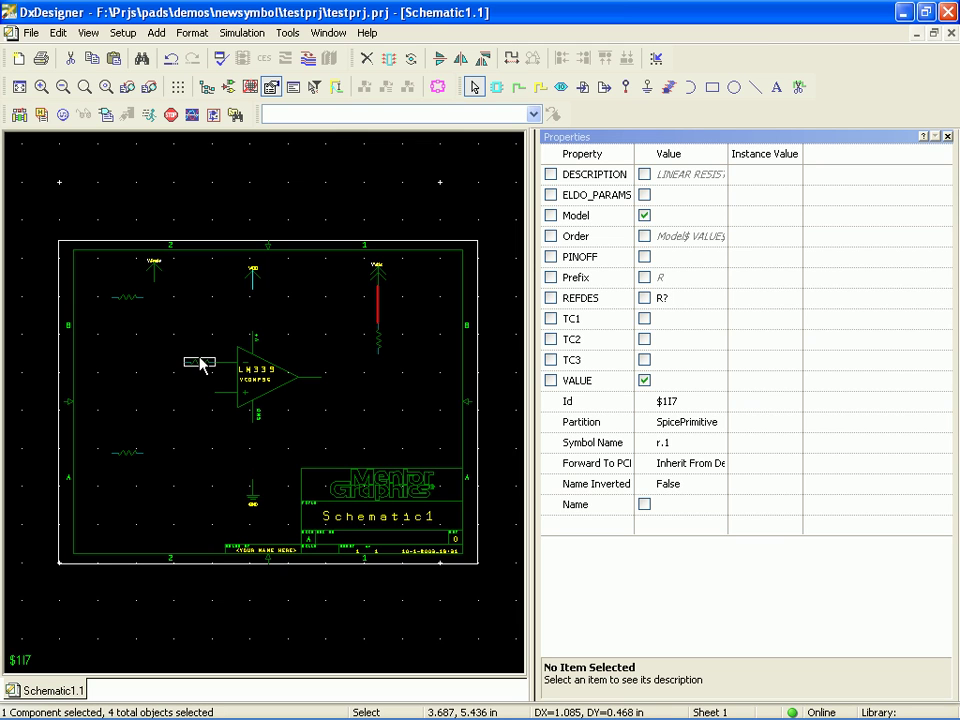
{"action": "left_click", "coordinate": [142, 359]}
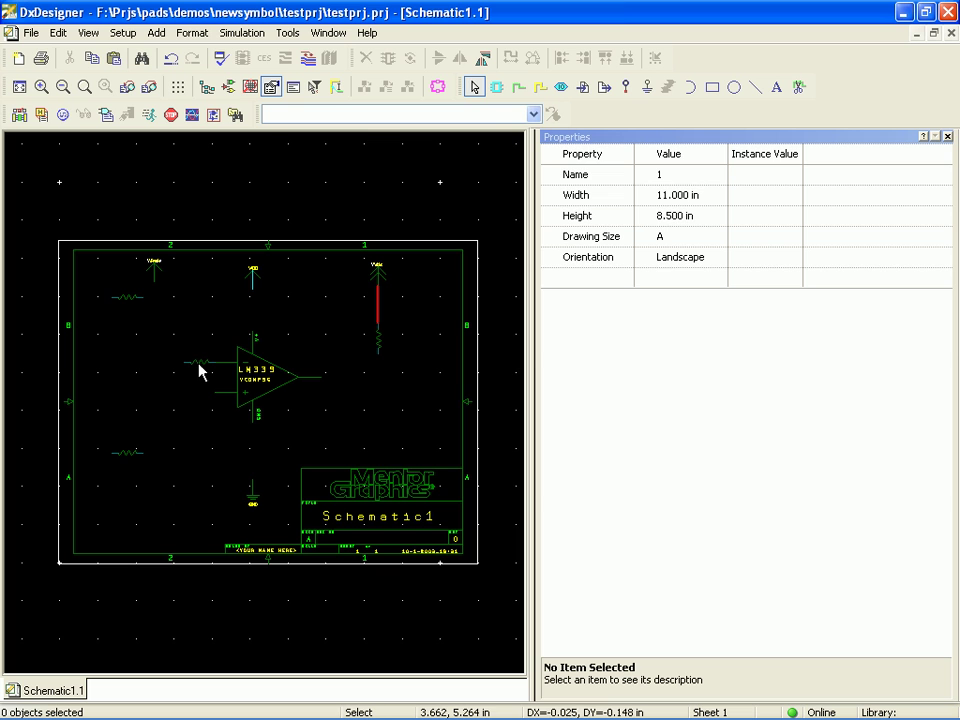
{"action": "left_click_drag", "start_coordinate": [198, 371], "coordinate": [150, 368]}
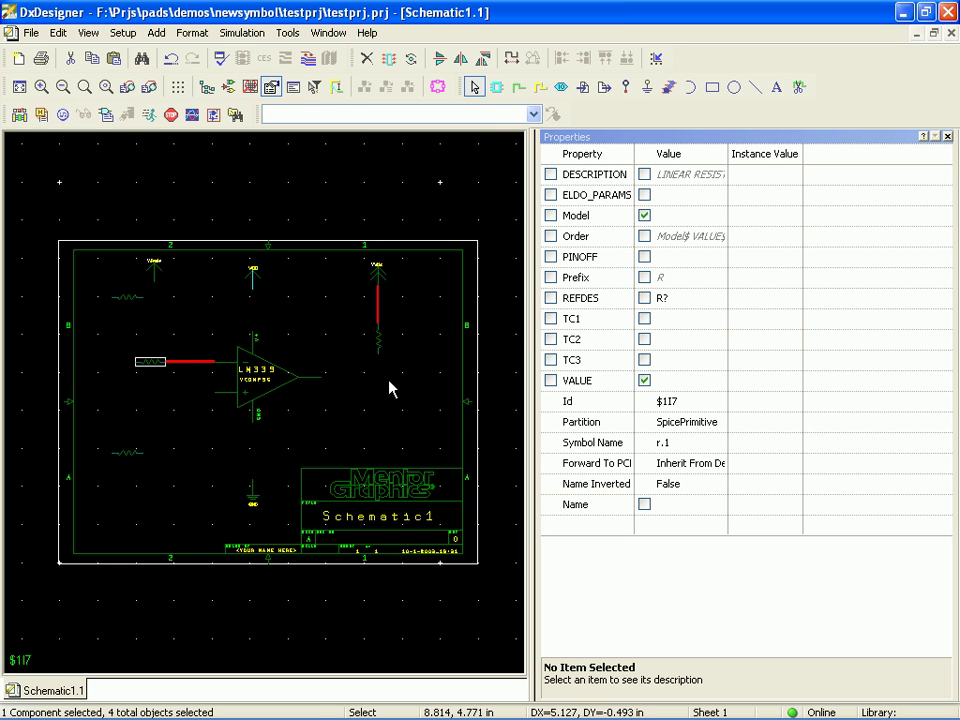
{"action": "left_click", "coordinate": [948, 136]}
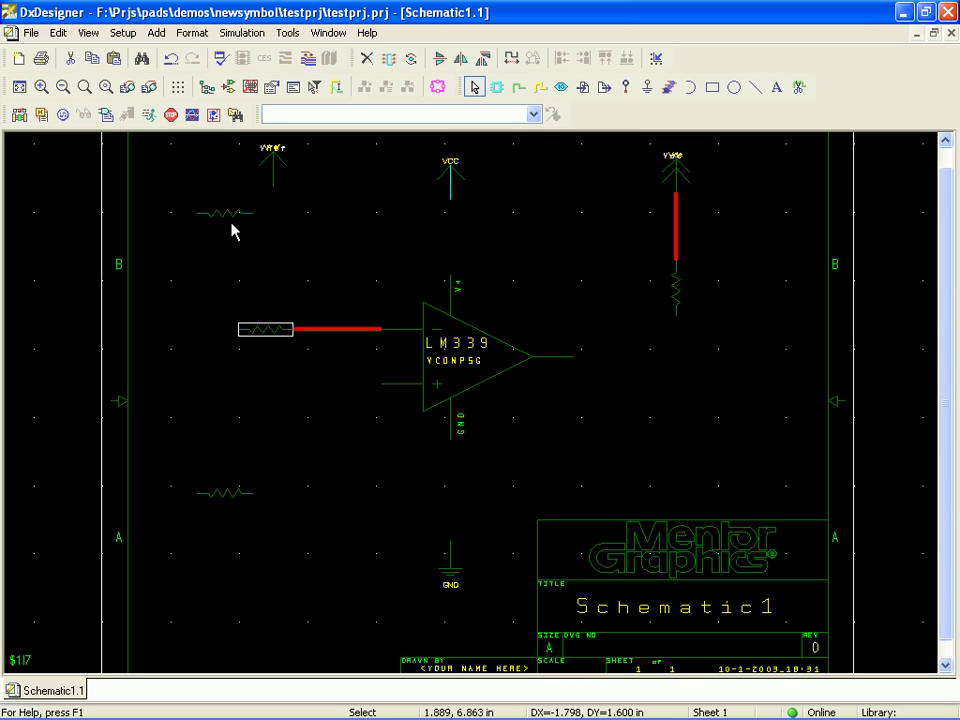
Rotate the top-left and lower-left resistors upright, placing them below VRef and the input line.
{"action": "left_click_drag", "start_coordinate": [223, 216], "coordinate": [270, 260]}
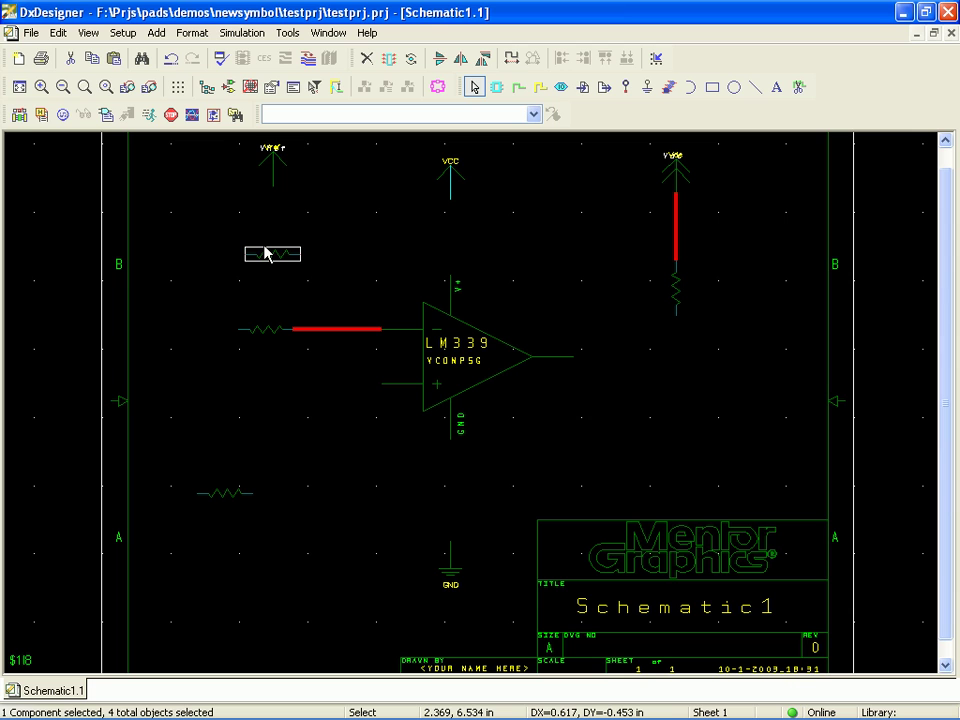
{"action": "key", "text": "ctrl+r"}
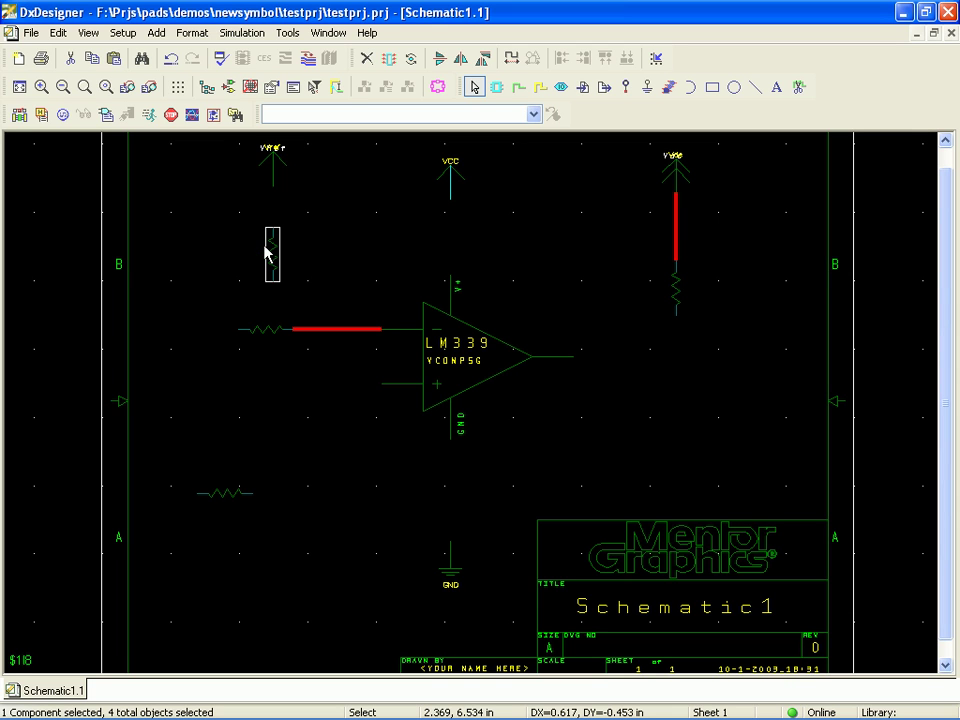
{"action": "left_click", "coordinate": [229, 494]}
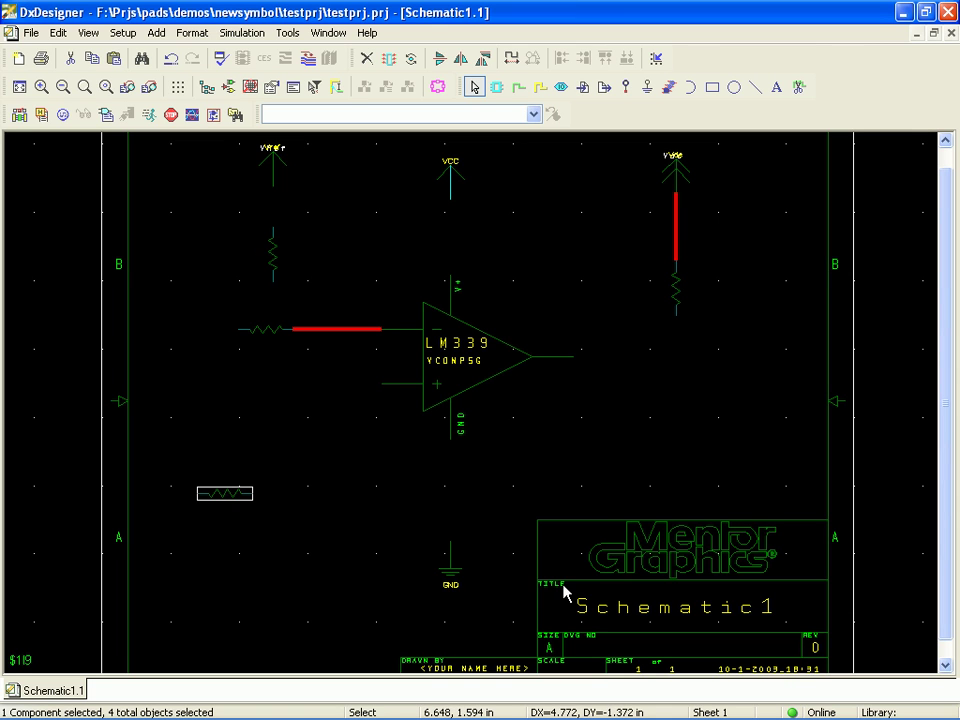
{"action": "key", "text": "ctrl+r"}
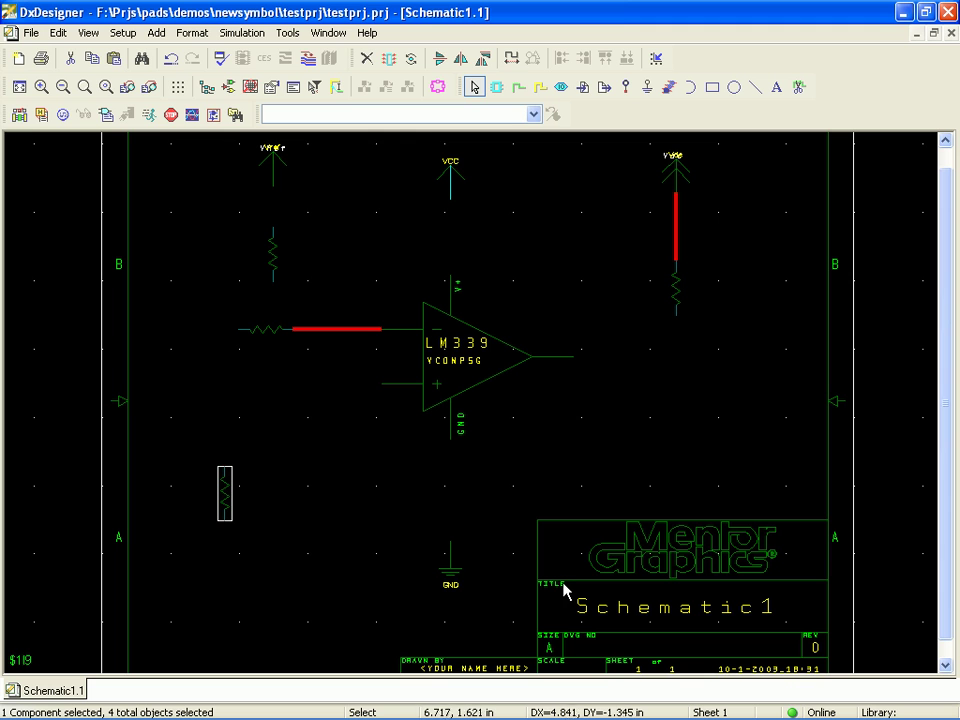
{"action": "left_click_drag", "start_coordinate": [225, 508], "coordinate": [280, 467]}
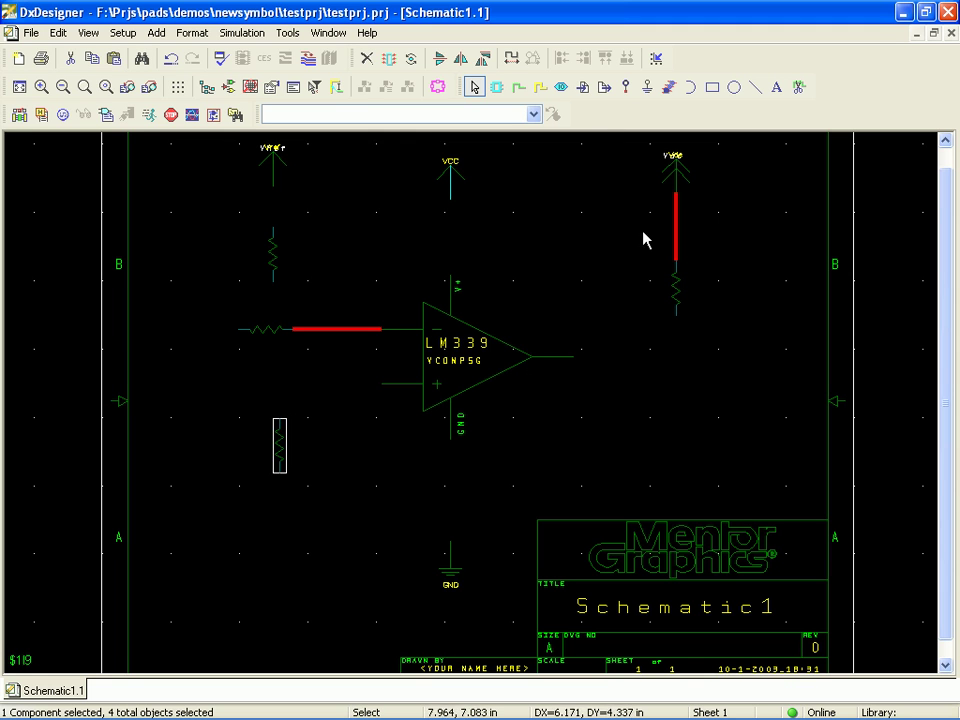
Place a builtin:port_hier_i.1 input port left of the input resistor.
{"action": "left_click", "coordinate": [561, 87]}
{"action": "mouse_move", "coordinate": [627, 118]}
{"action": "left_click", "coordinate": [696, 112]}
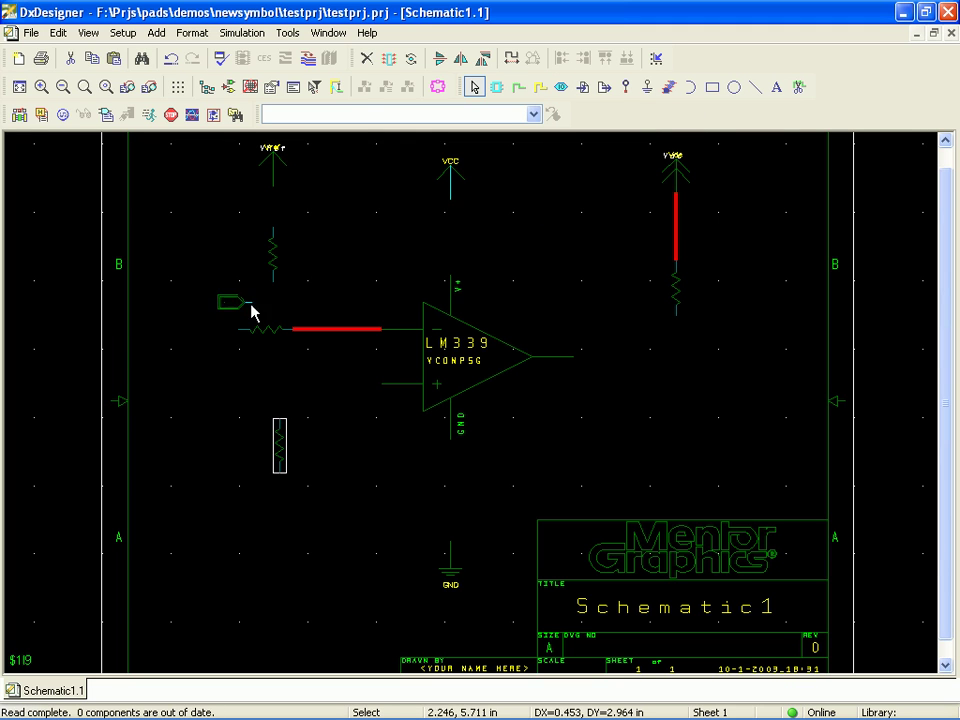
{"action": "left_click", "coordinate": [189, 331]}
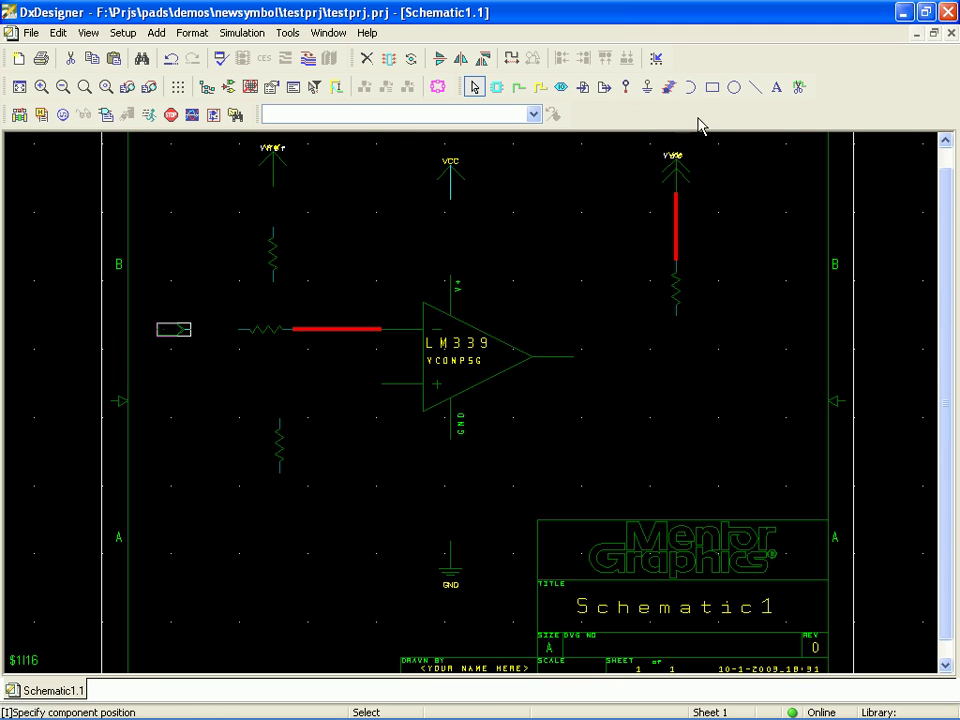
Pick the builtin:port_hier_o.1 output port symbol for placement.
{"action": "left_click", "coordinate": [567, 90]}
{"action": "mouse_move", "coordinate": [598, 130]}
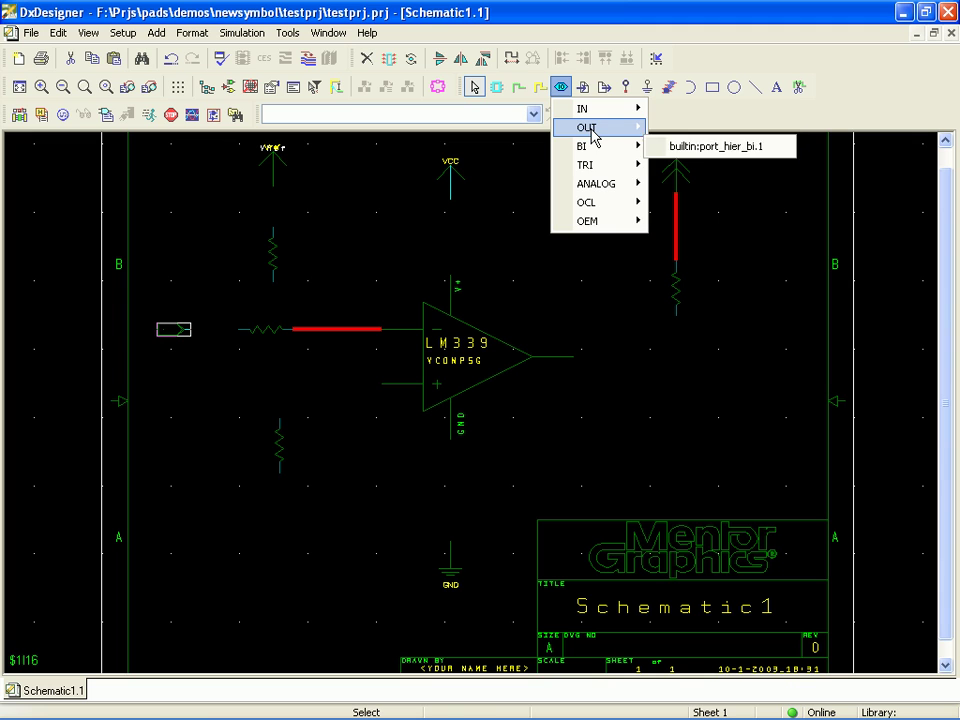
{"action": "left_click", "coordinate": [709, 130]}
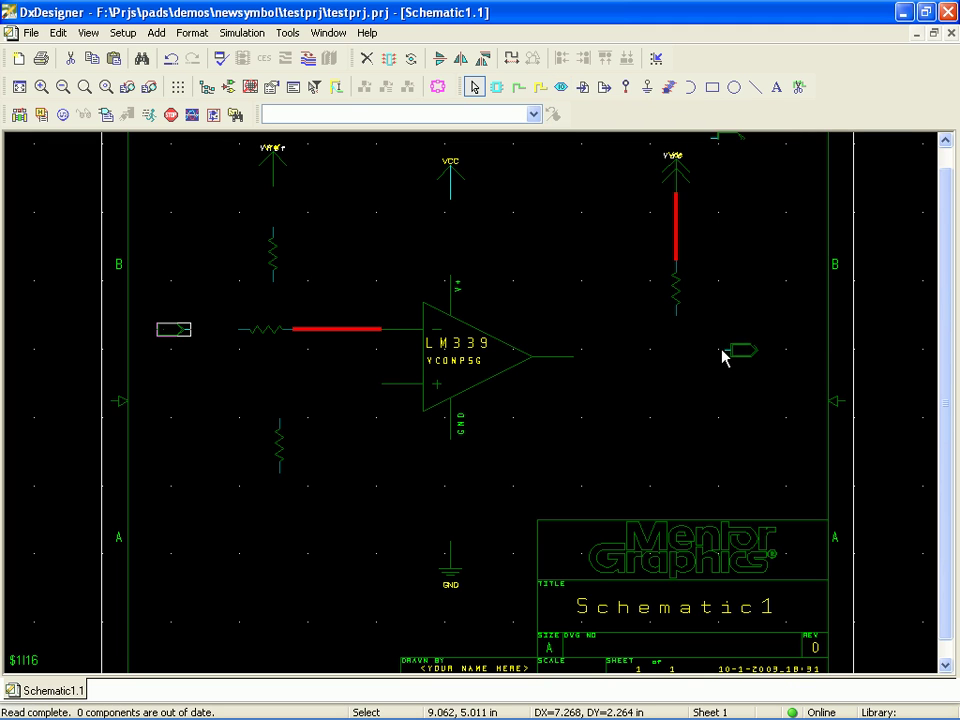
Drop the output port right of the LM339 as SigOut and name the input port SigIn.
{"action": "left_click", "coordinate": [740, 358]}
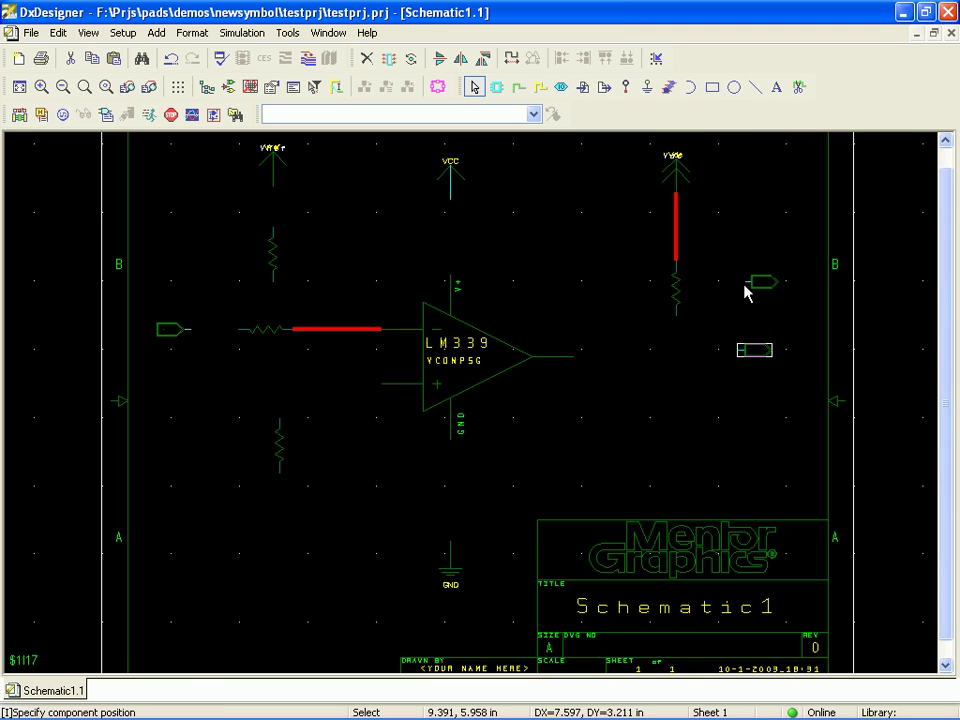
{"action": "double_click", "coordinate": [750, 355]}
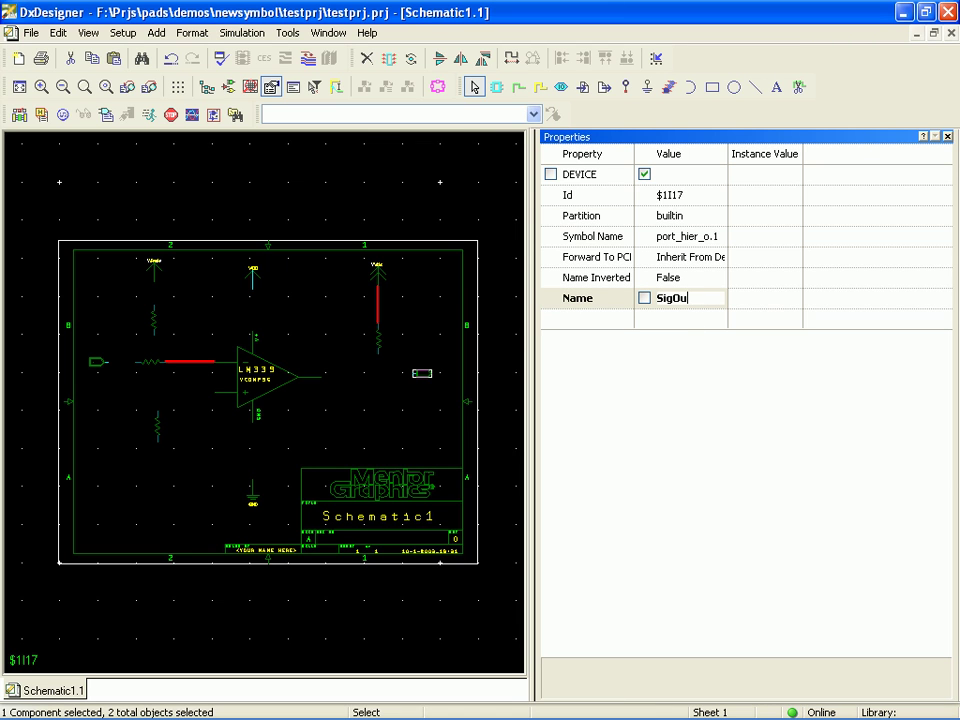
{"action": "key", "text": "Return"}
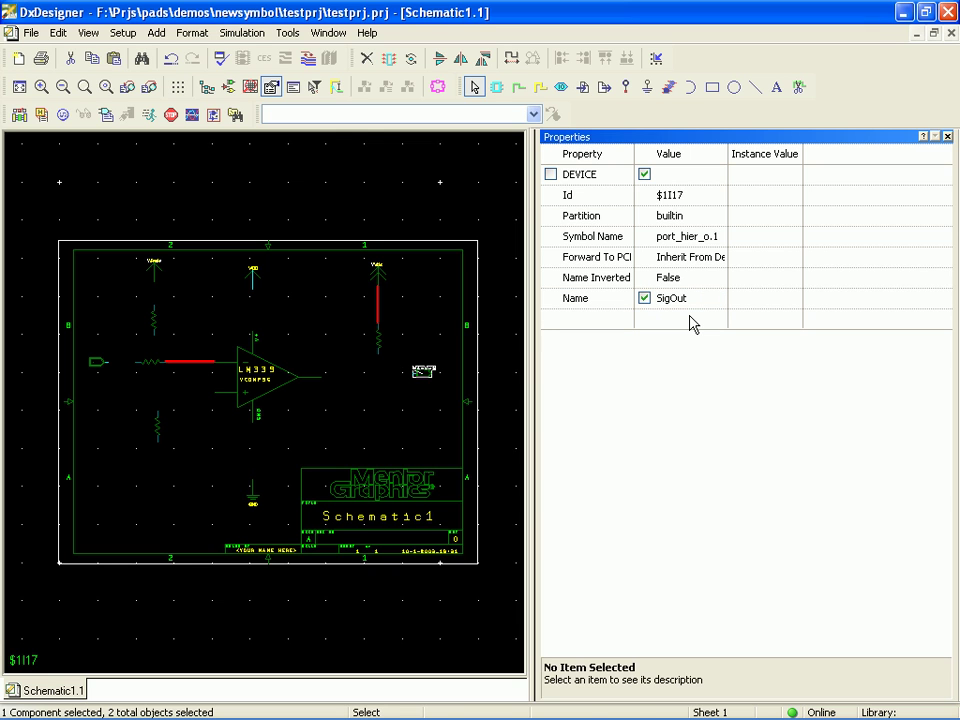
{"action": "left_click", "coordinate": [98, 363]}
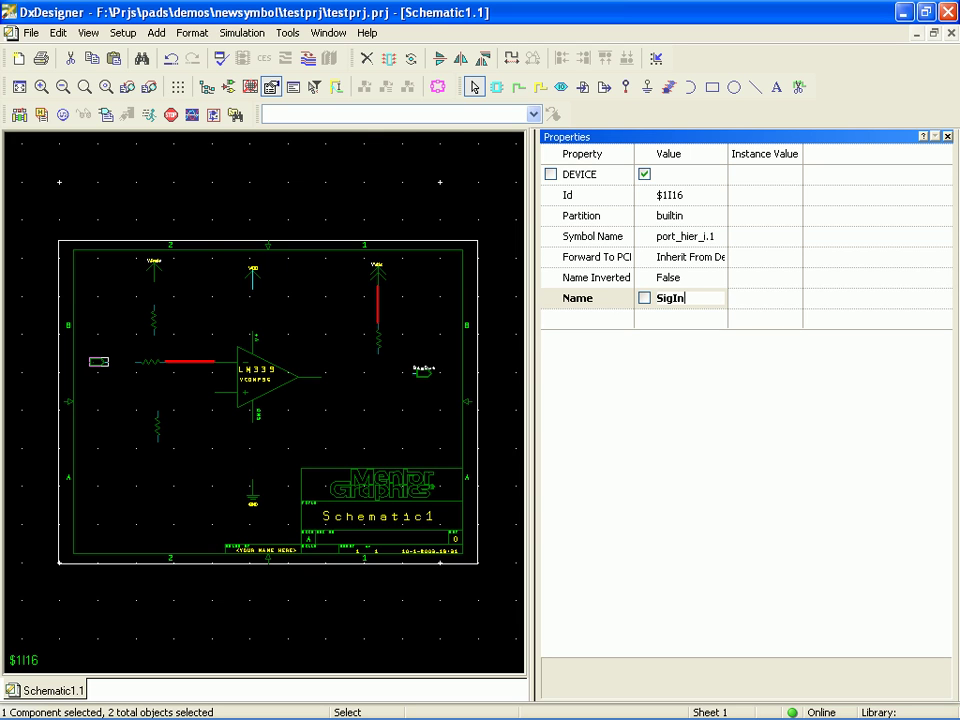
{"action": "key", "text": "Return"}
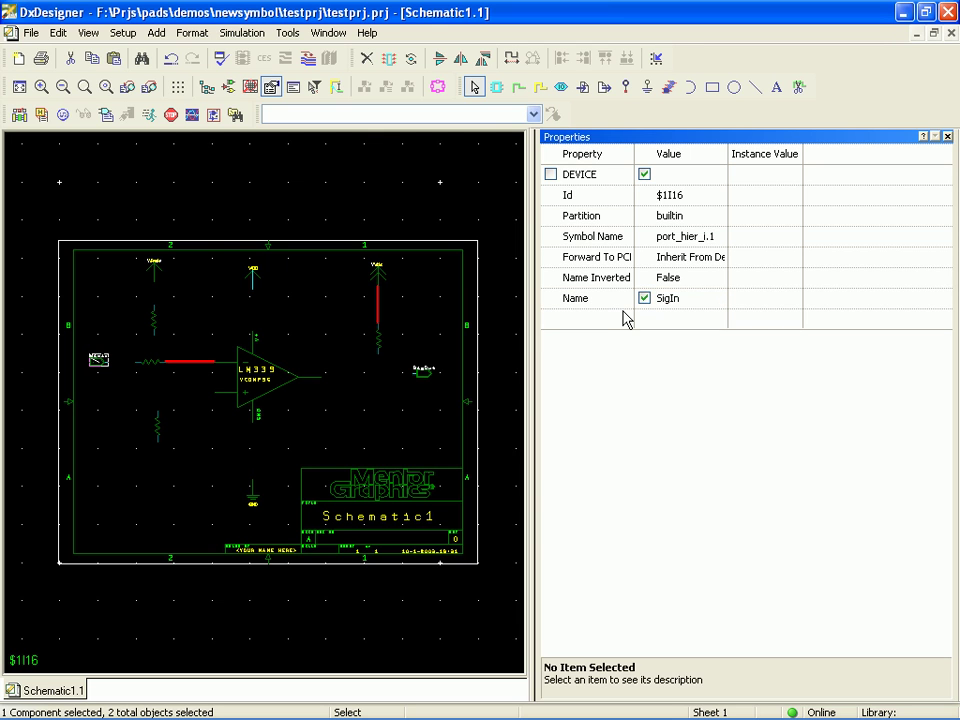
{"action": "left_click", "coordinate": [947, 137]}
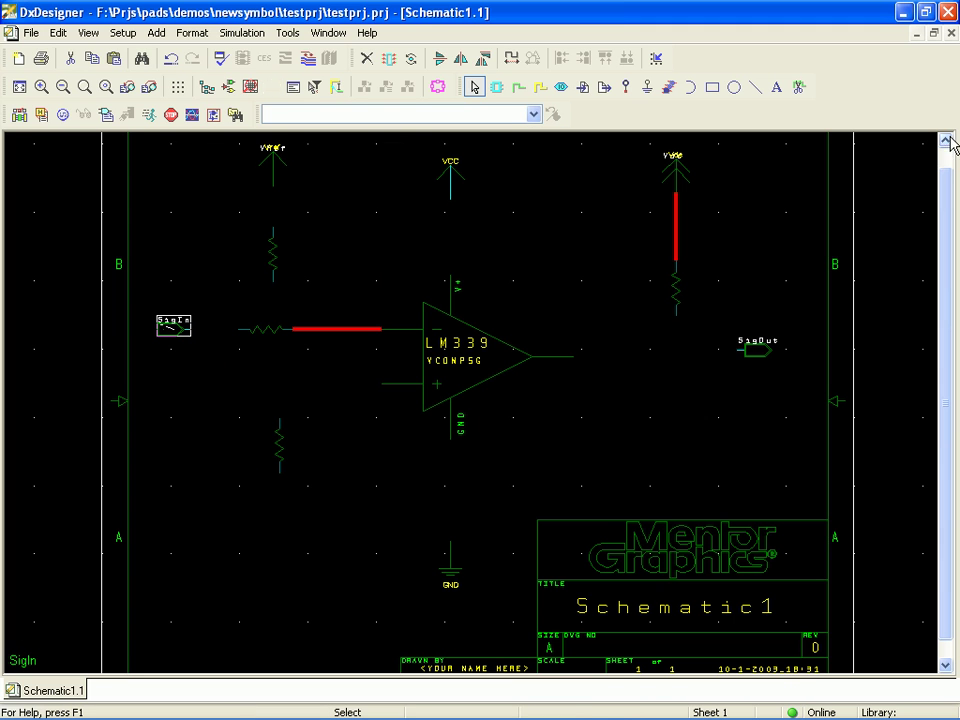
Slide the input resistor toward the LM339 and join the upper resistor to the input net via the VRef wire.
{"action": "left_click", "coordinate": [253, 385]}
{"action": "left_click_drag", "start_coordinate": [266, 332], "coordinate": [319, 337]}
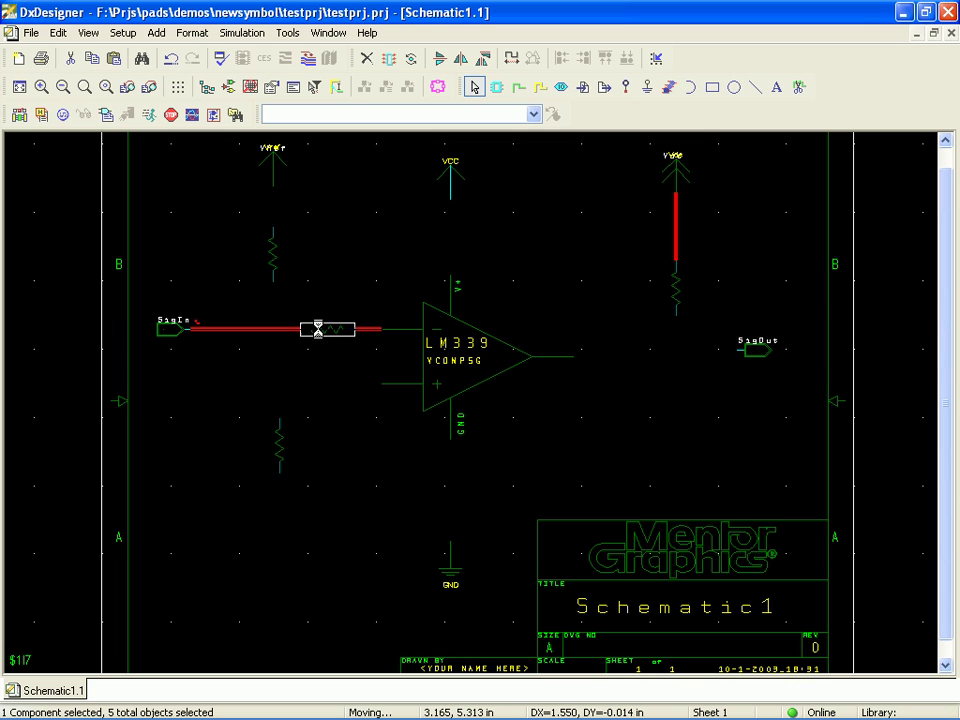
{"action": "left_click_drag", "start_coordinate": [274, 279], "coordinate": [300, 264]}
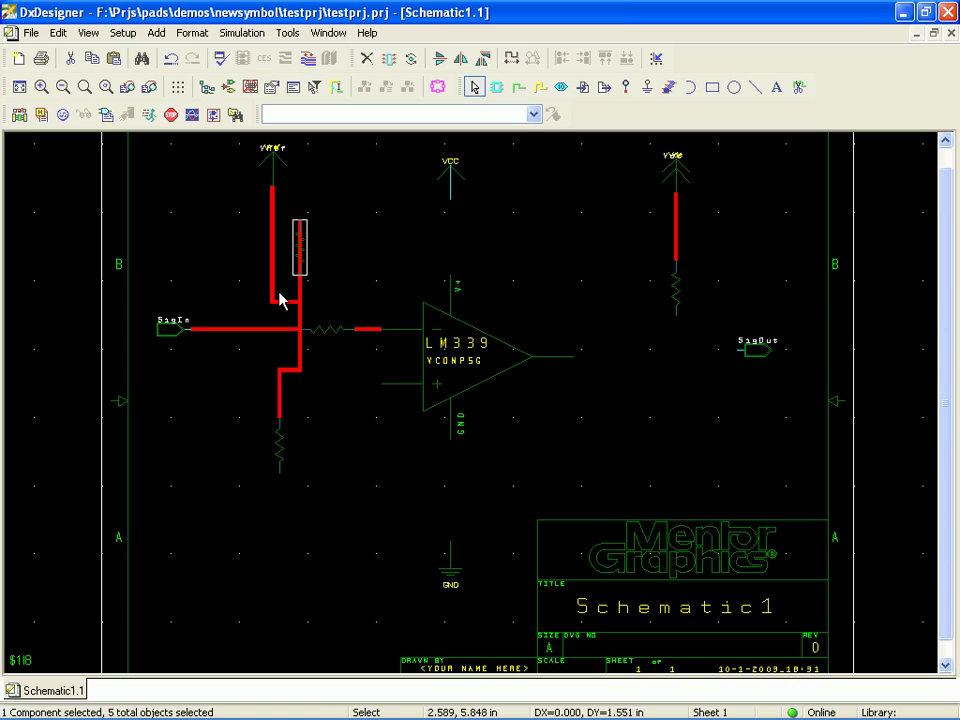
{"action": "left_click", "coordinate": [280, 302]}
{"action": "left_click_drag", "start_coordinate": [281, 302], "coordinate": [293, 391]}
{"action": "left_click_drag", "start_coordinate": [297, 262], "coordinate": [276, 265]}
Line the lower resistor up under the junction and move GND below it.
{"action": "left_click", "coordinate": [264, 531]}
{"action": "left_click_drag", "start_coordinate": [258, 502], "coordinate": [292, 370]}
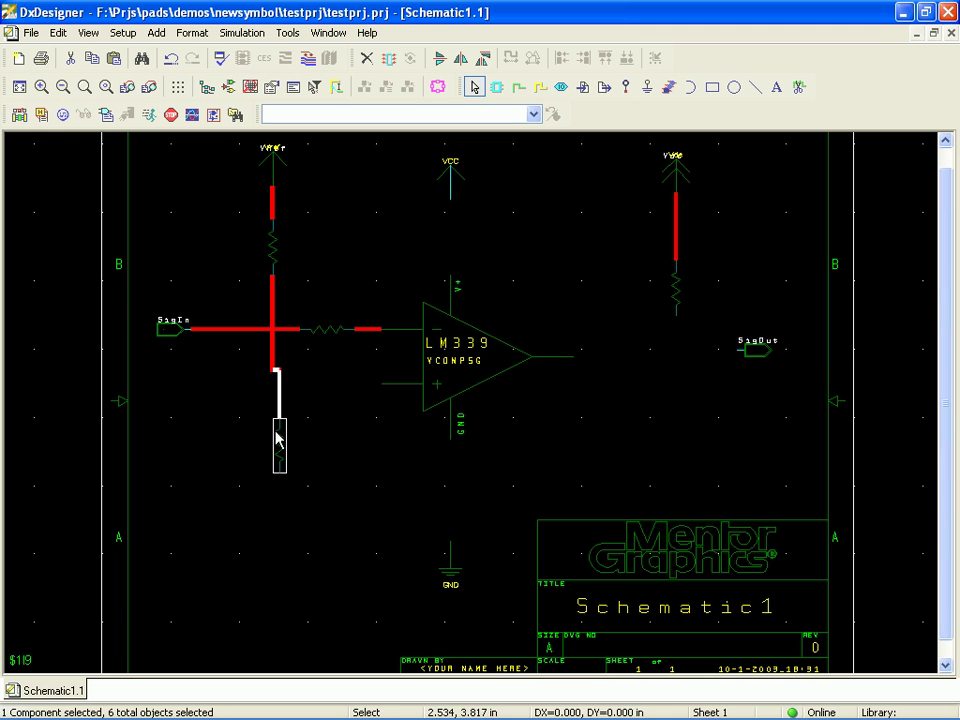
{"action": "left_click_drag", "start_coordinate": [278, 440], "coordinate": [272, 440]}
{"action": "left_click", "coordinate": [321, 444]}
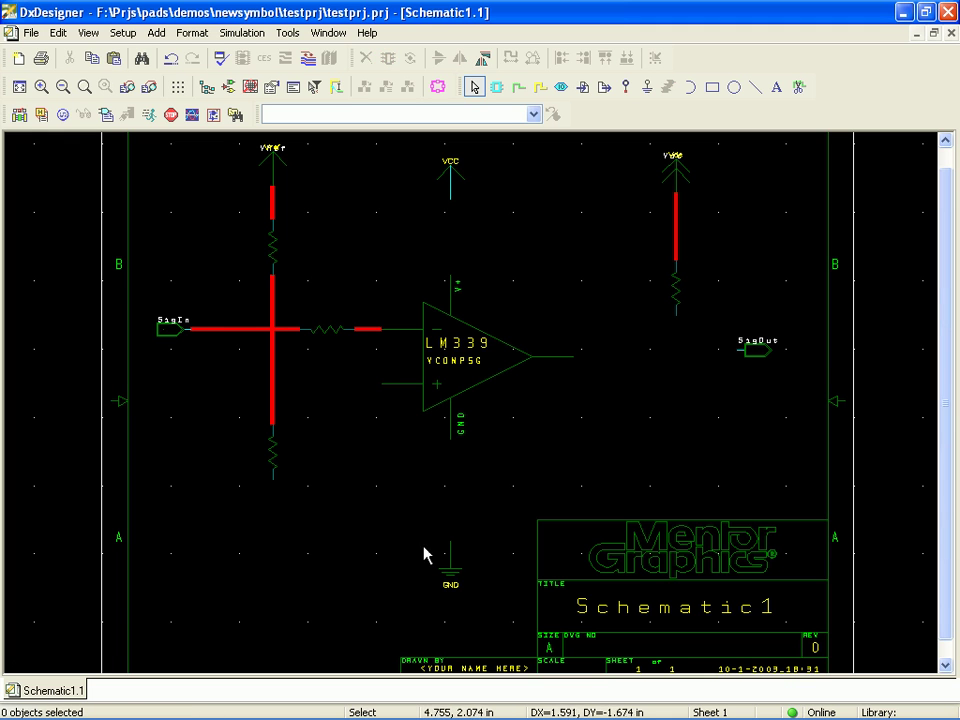
{"action": "mouse_move", "coordinate": [447, 570]}
{"action": "left_mouse_down"}
{"action": "mouse_move", "coordinate": [332, 553]}
{"action": "mouse_move", "coordinate": [261, 519]}
{"action": "mouse_move", "coordinate": [271, 512]}
{"action": "mouse_move", "coordinate": [447, 572]}
{"action": "mouse_move", "coordinate": [448, 586]}
{"action": "left_mouse_up"}
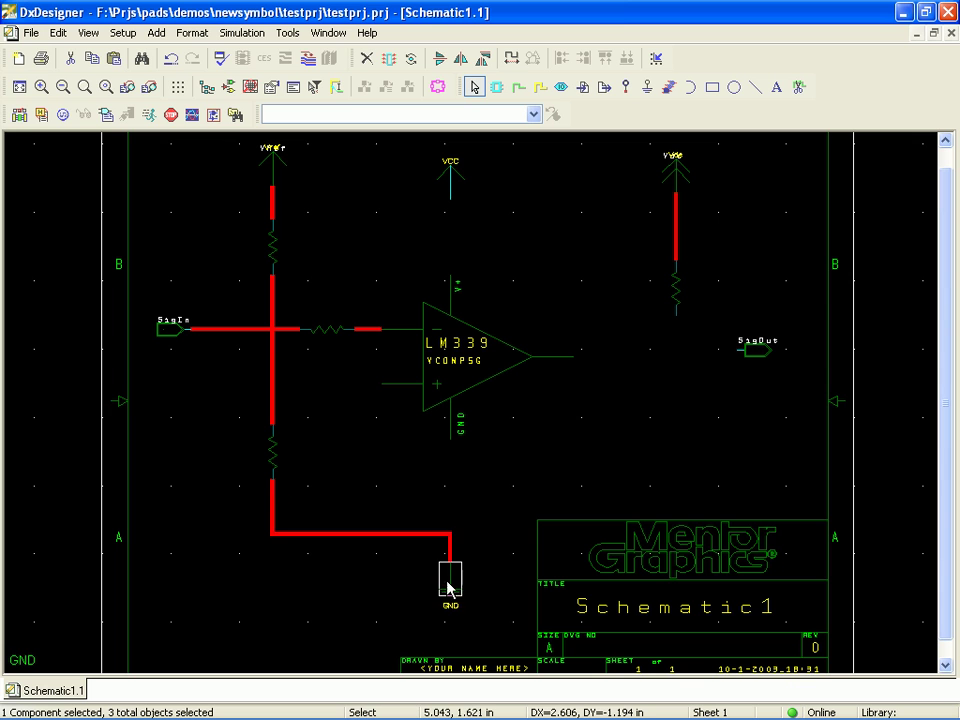
Connect VCC to the LM339's V+ pin and attach SigOut to the output wire's end.
{"action": "mouse_move", "coordinate": [448, 183]}
{"action": "left_mouse_down"}
{"action": "mouse_move", "coordinate": [450, 259]}
{"action": "mouse_move", "coordinate": [450, 176]}
{"action": "left_mouse_up"}
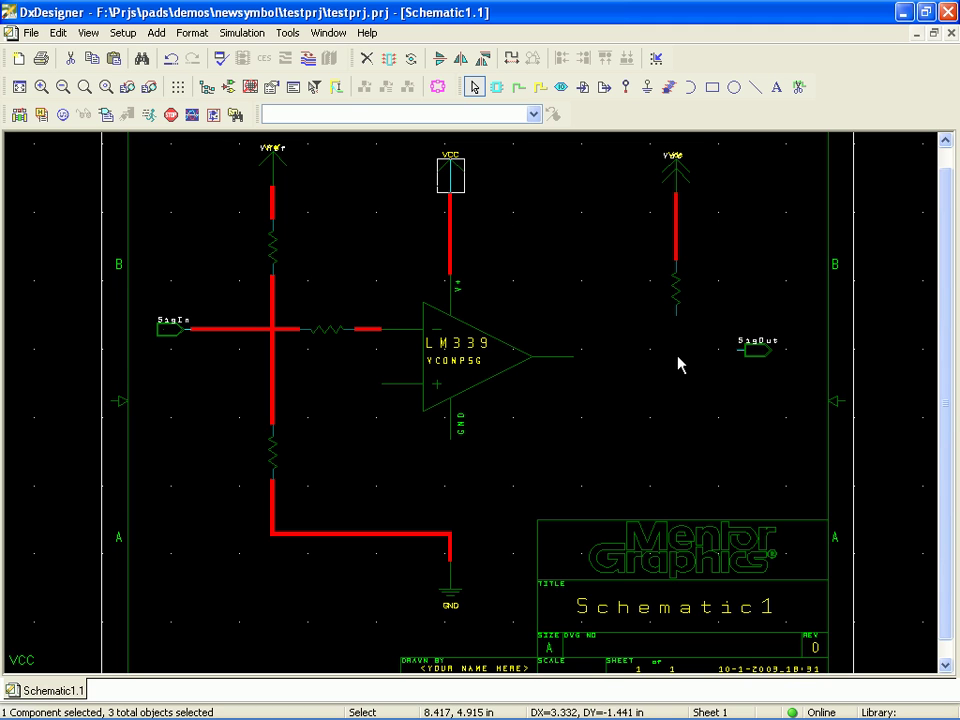
{"action": "left_click_drag", "start_coordinate": [759, 349], "coordinate": [650, 363]}
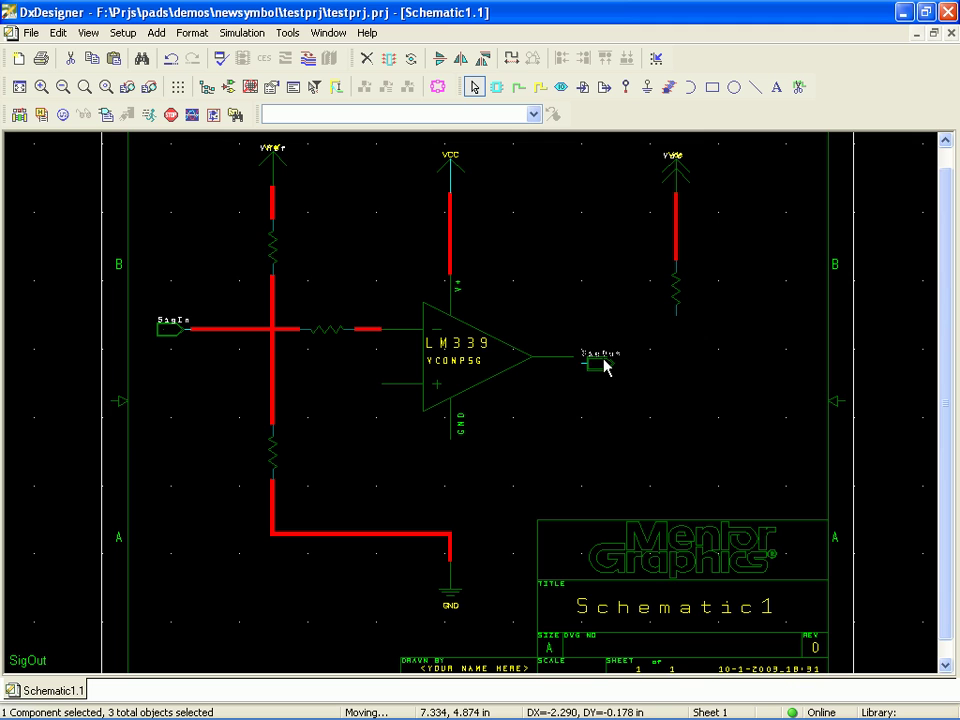
{"action": "left_click_drag", "start_coordinate": [603, 365], "coordinate": [780, 357]}
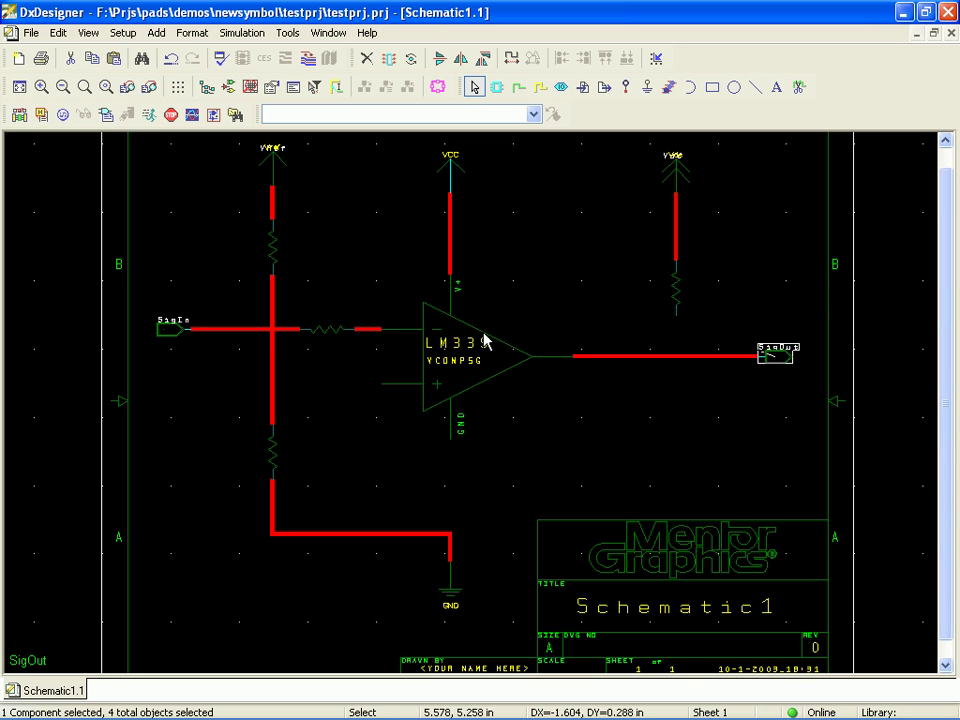
Draw nets joining SigOut to the pull-up resistor, LM339 GND to ground, and the + input to the divider.
{"action": "left_click", "coordinate": [517, 92]}
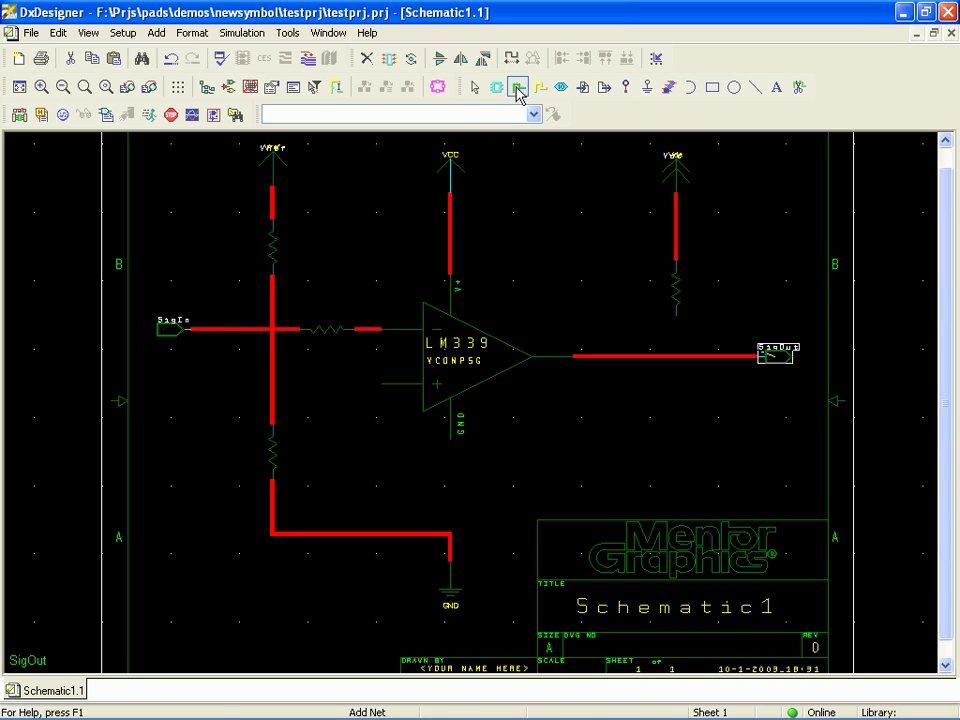
{"action": "left_click", "coordinate": [676, 356]}
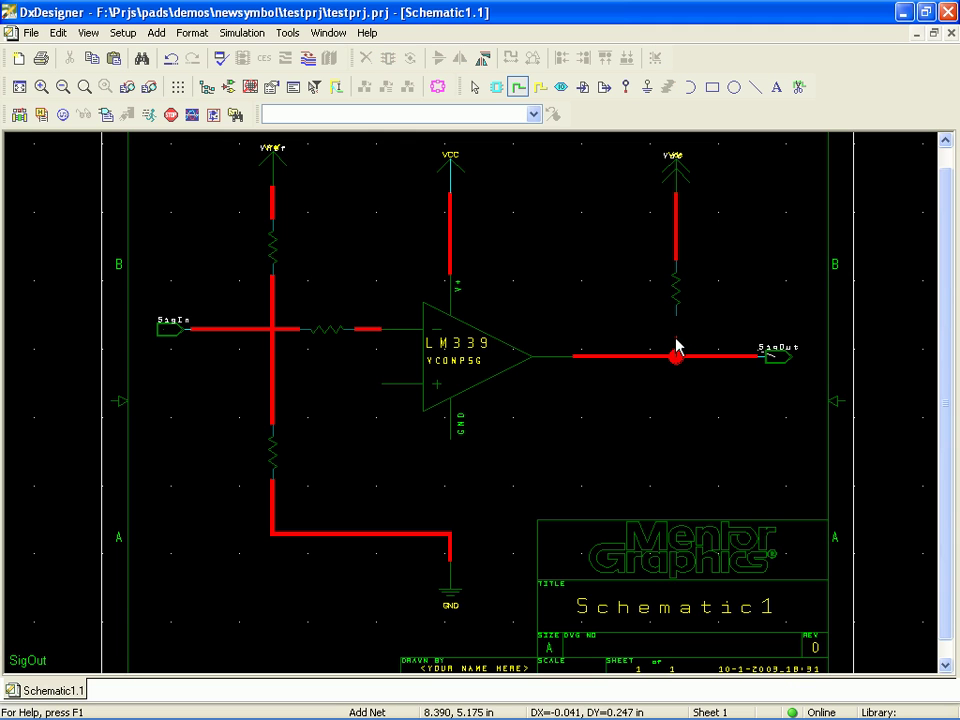
{"action": "left_click", "coordinate": [676, 320]}
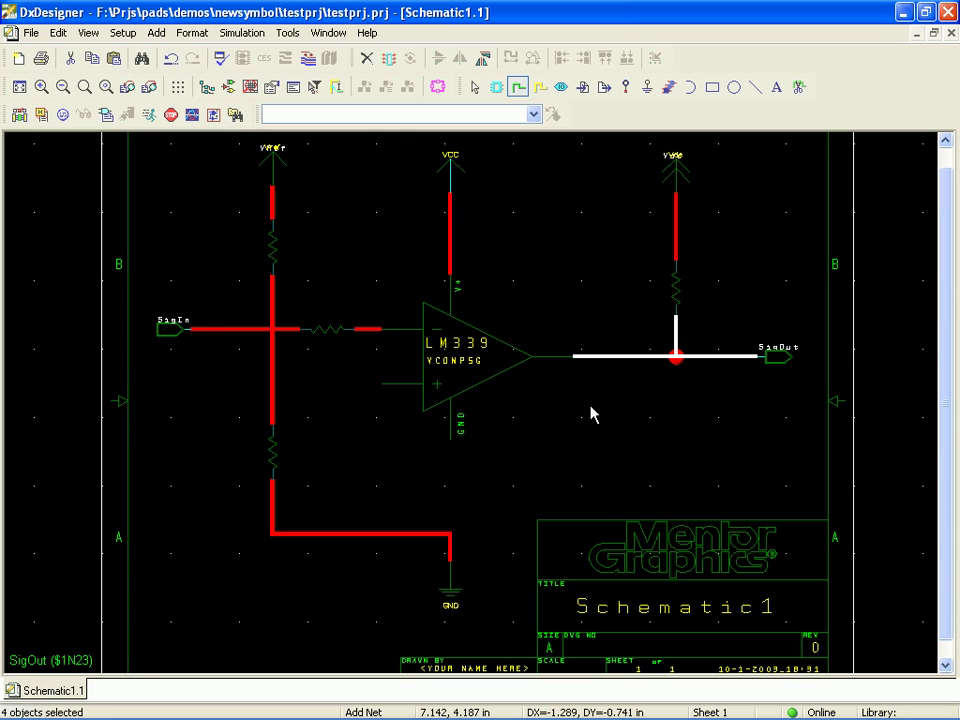
{"action": "left_click", "coordinate": [451, 446]}
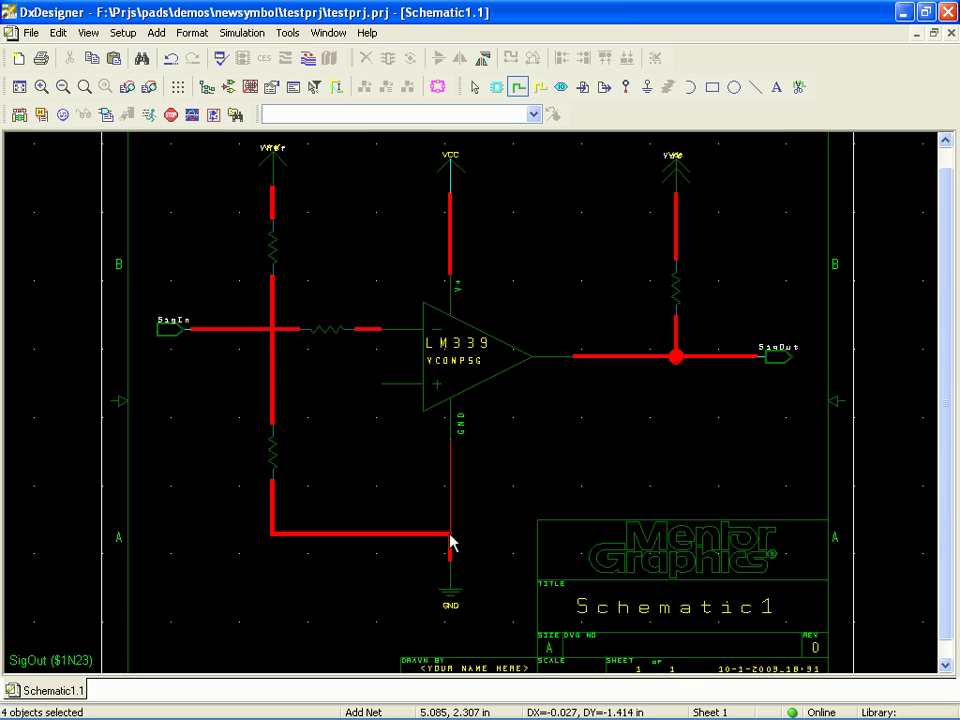
{"action": "left_click", "coordinate": [451, 535]}
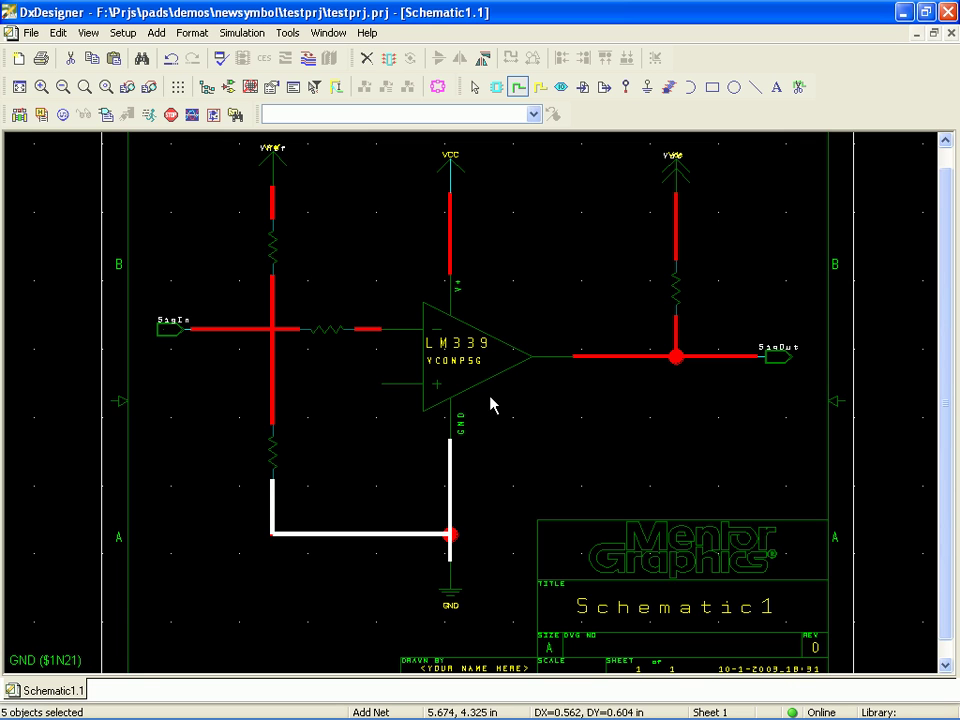
{"action": "left_click", "coordinate": [385, 391]}
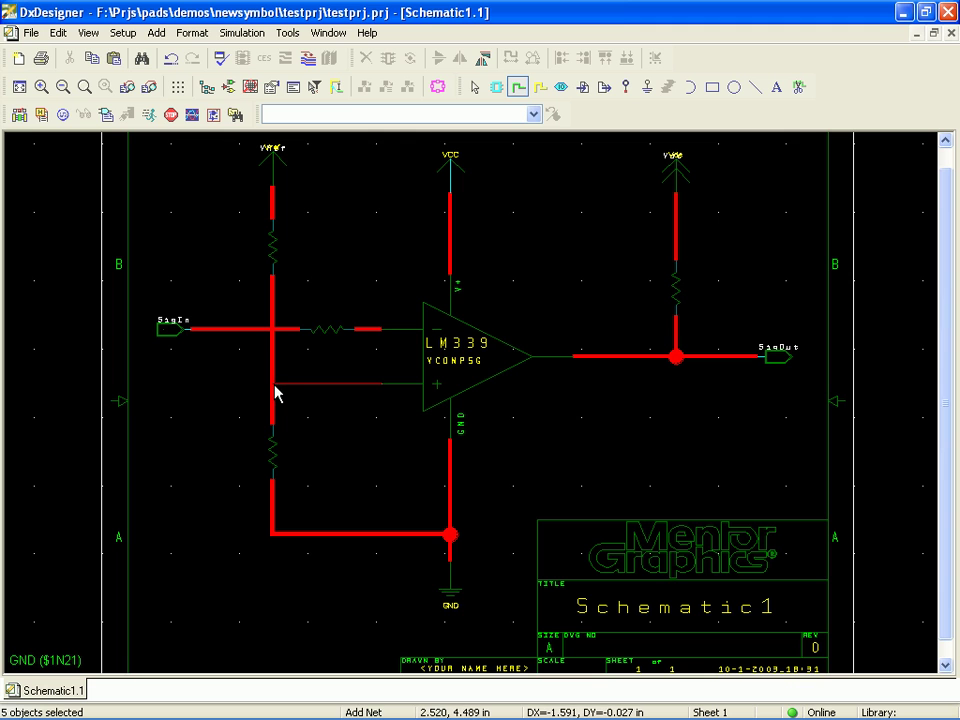
{"action": "left_click", "coordinate": [271, 383]}
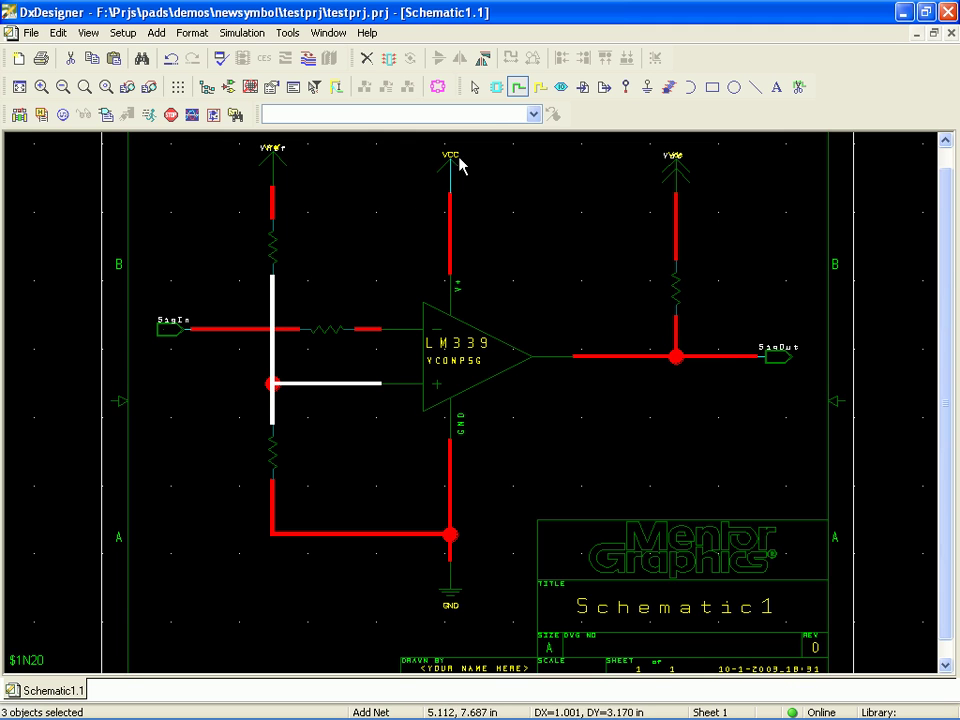
{"action": "left_click", "coordinate": [476, 86]}
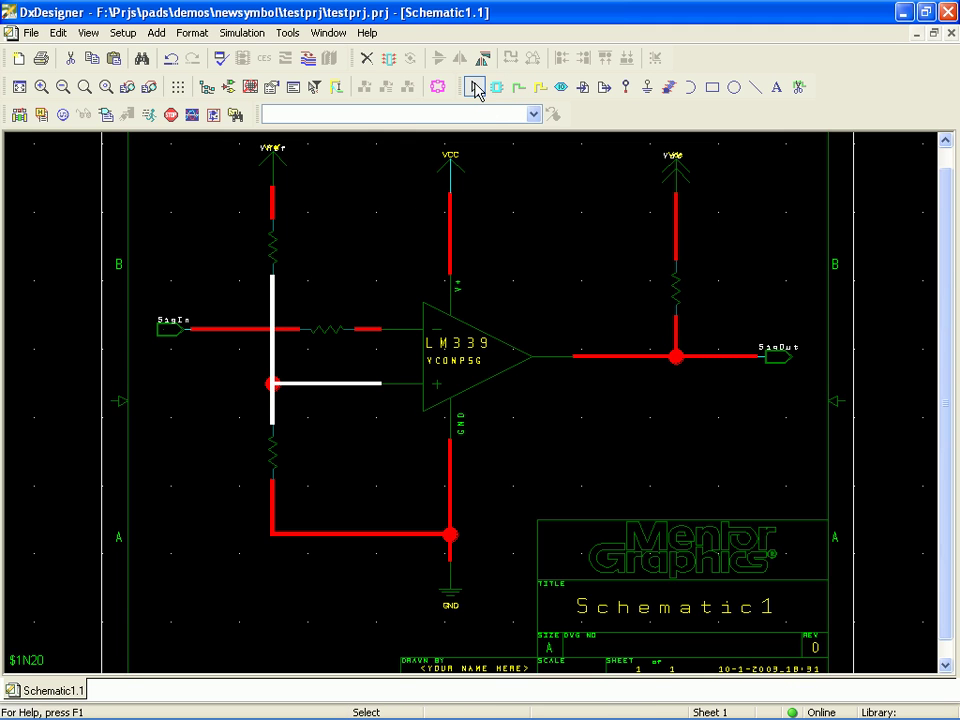
Name the output pull-up resistor Roc with value 1k.
{"action": "double_click", "coordinate": [676, 304]}
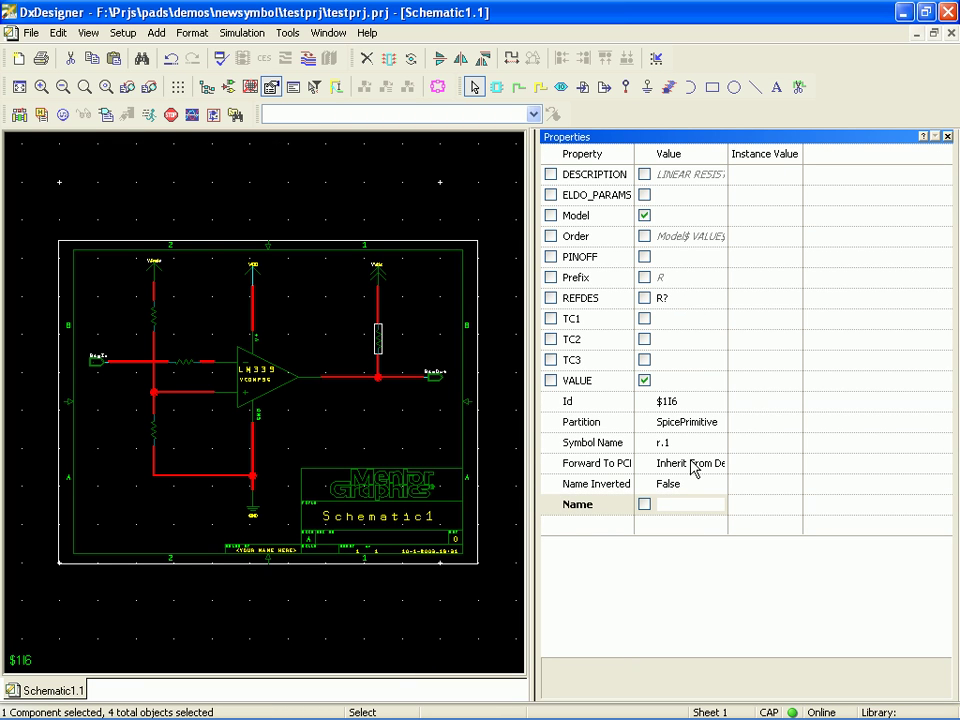
{"action": "type", "text": "Roc"}
{"action": "key", "text": "Return"}
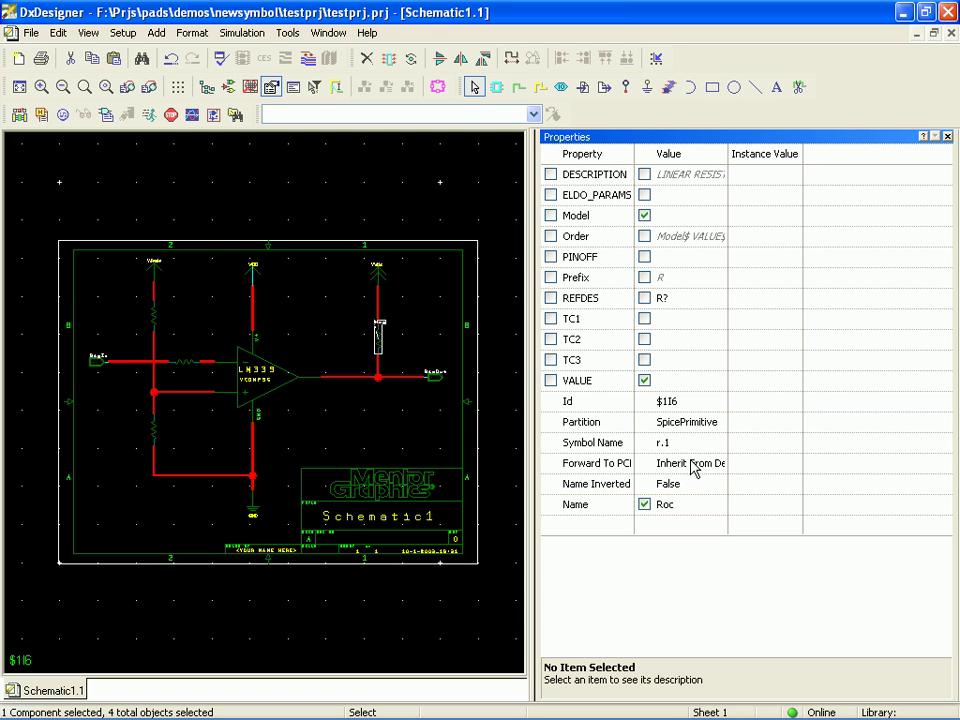
{"action": "left_click", "coordinate": [672, 382]}
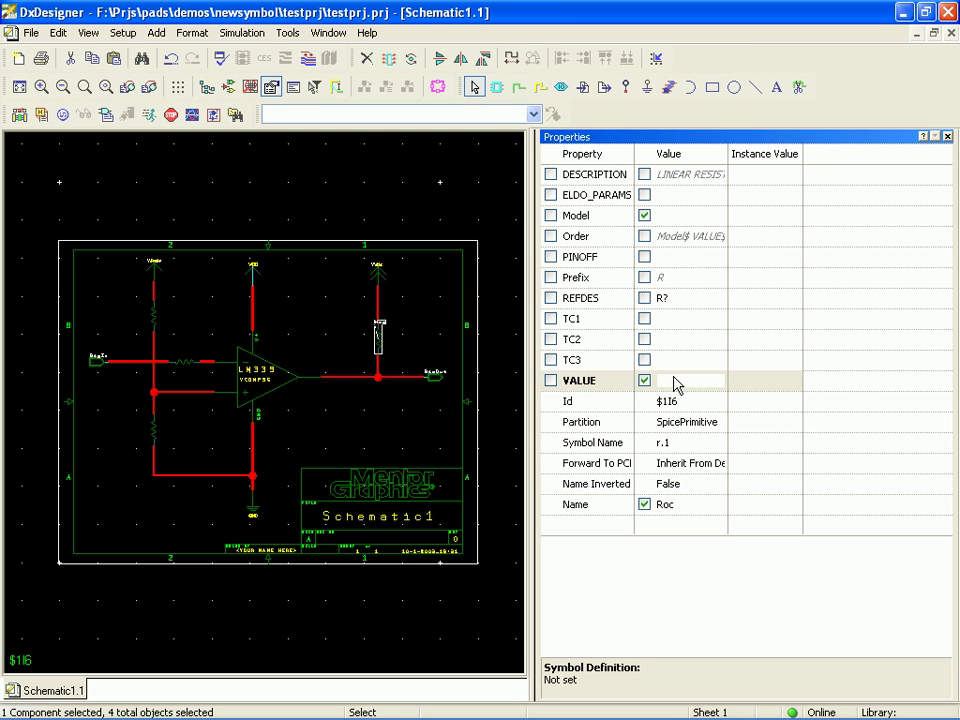
{"action": "type", "text": "1k"}
{"action": "key", "text": "Return"}
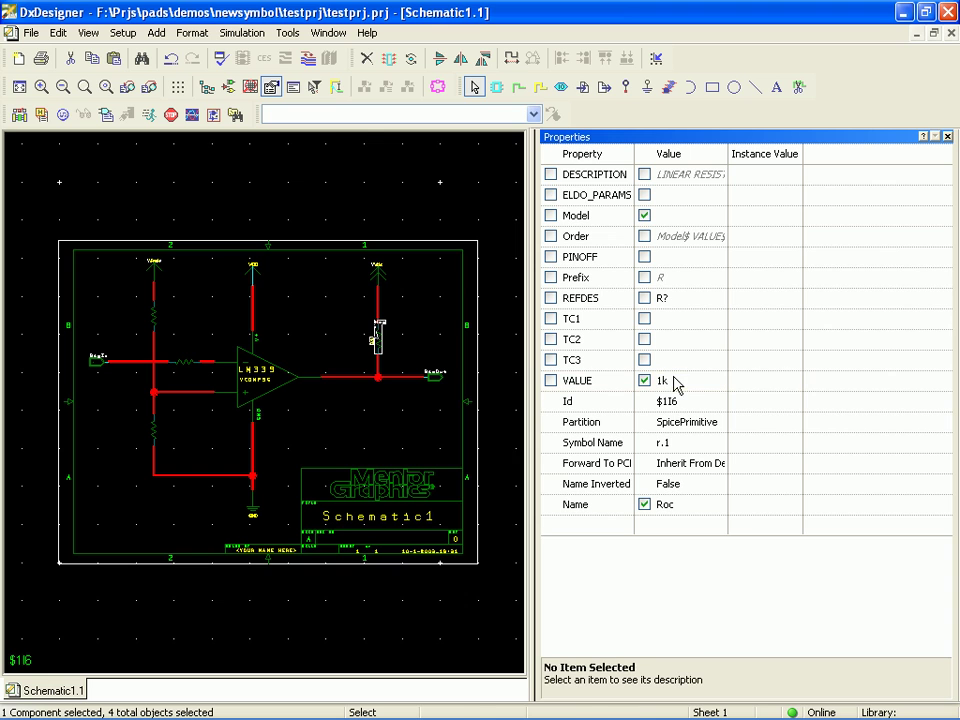
Name the SigIn input resistor Rin with value 10k.
{"action": "left_click", "coordinate": [193, 366]}
{"action": "left_click", "coordinate": [690, 507]}
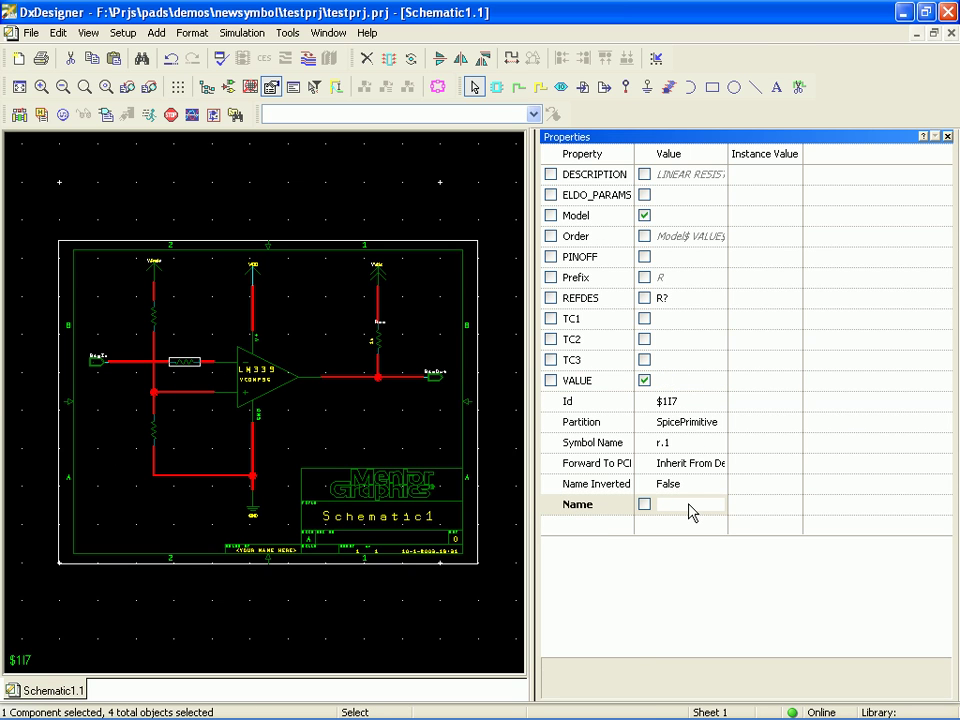
{"action": "type", "text": "Rin"}
{"action": "key", "text": "Return"}
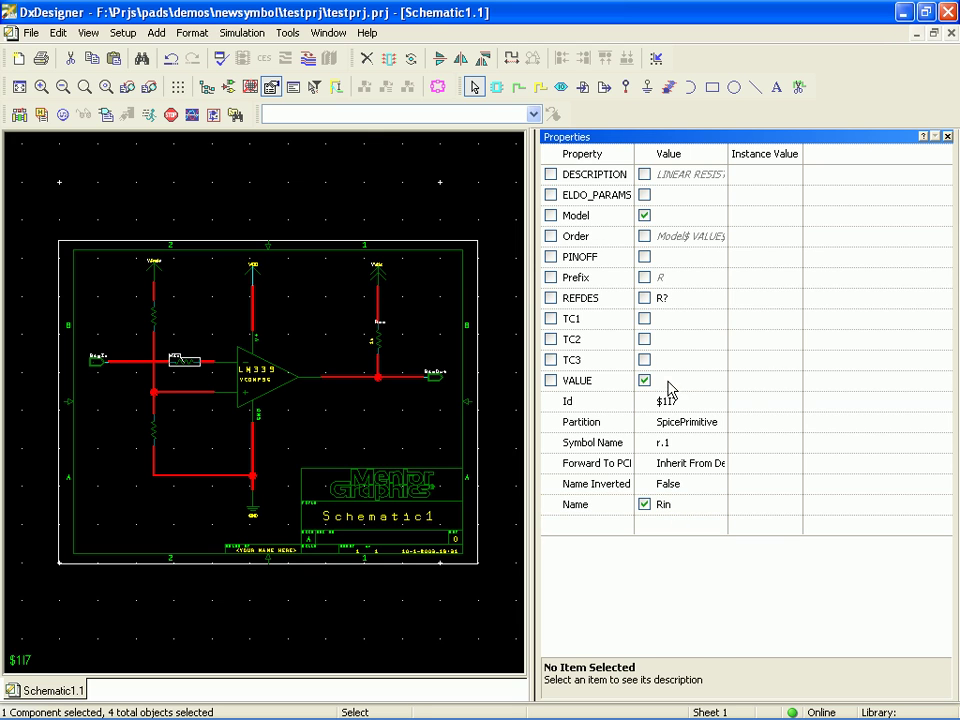
{"action": "left_click", "coordinate": [672, 385]}
{"action": "type", "text": "10k"}
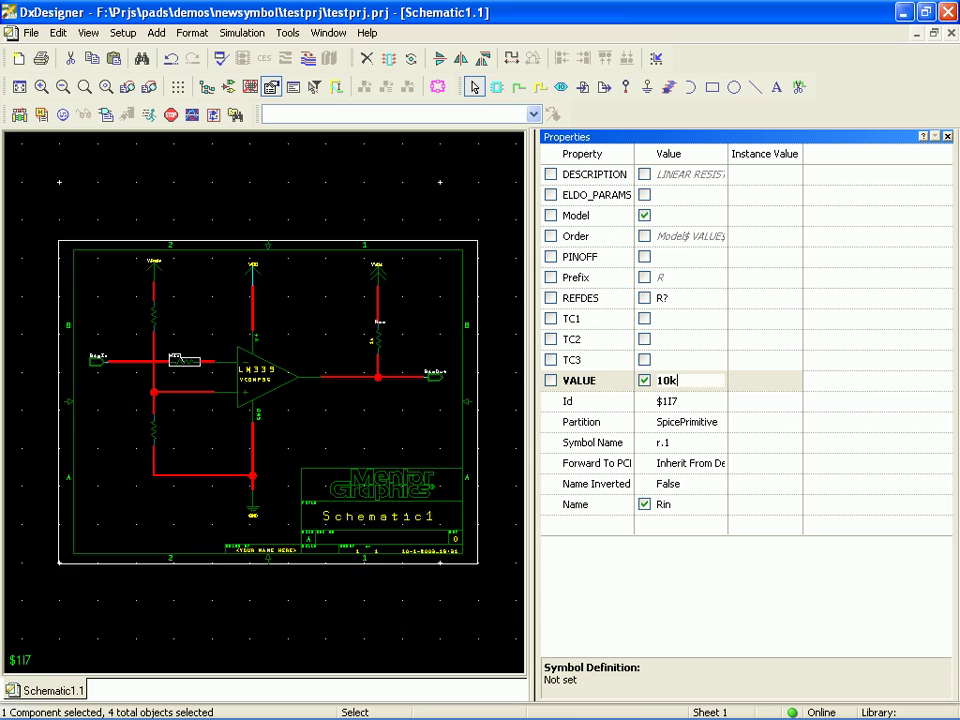
{"action": "key", "text": "Return"}
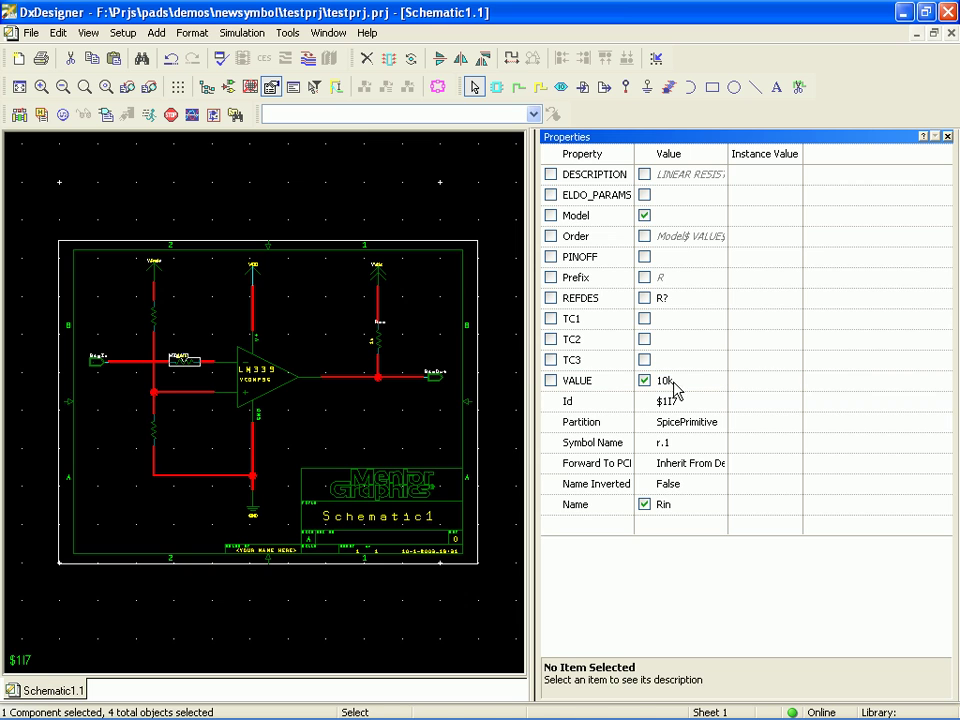
Name the upper divider resistor RdivTop with value 15k.
{"action": "left_click", "coordinate": [154, 318]}
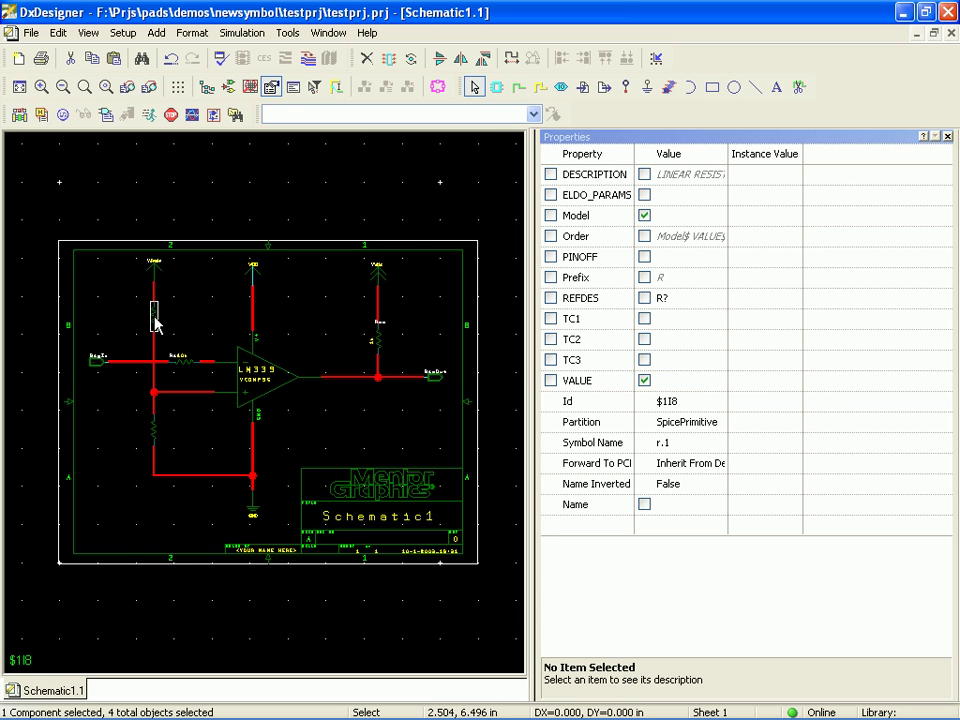
{"action": "left_click", "coordinate": [681, 507]}
{"action": "type", "text": "RdivTop"}
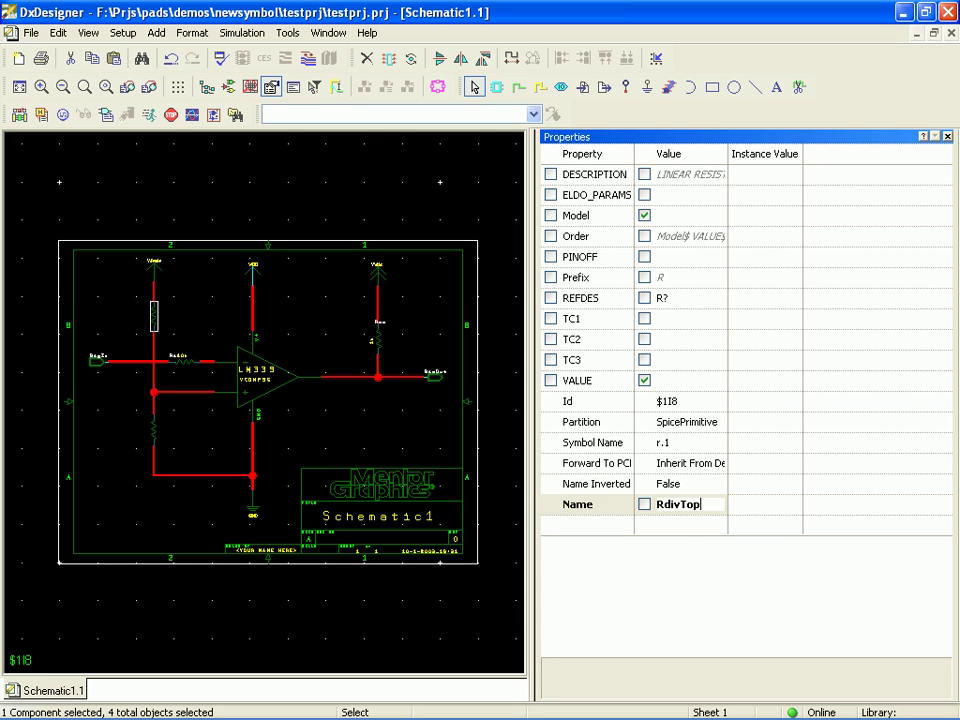
{"action": "left_click", "coordinate": [694, 386]}
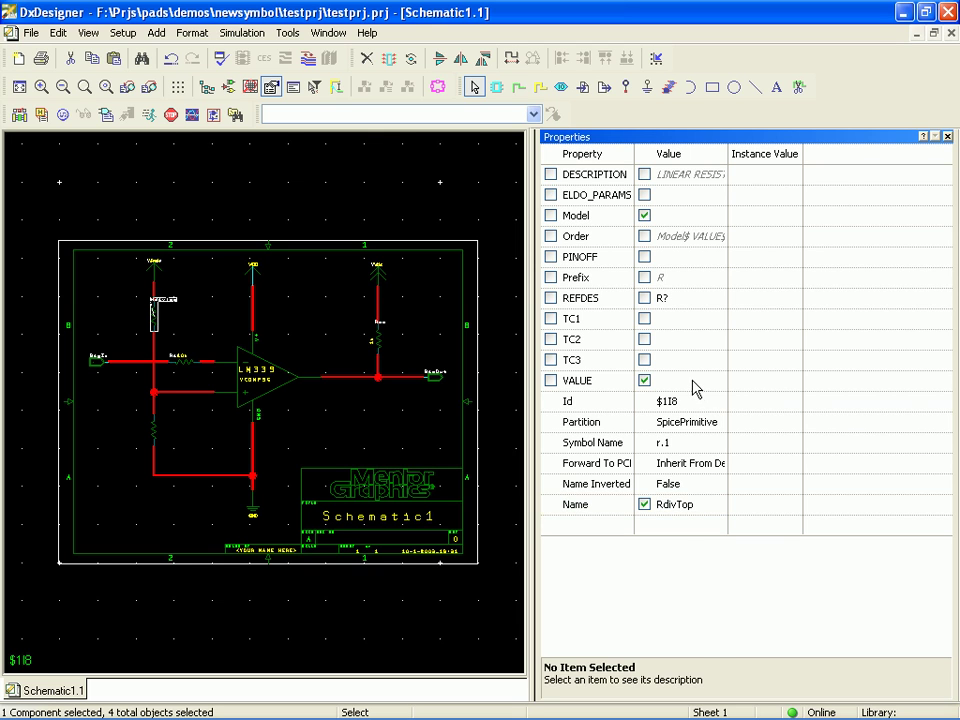
{"action": "type", "text": "15k"}
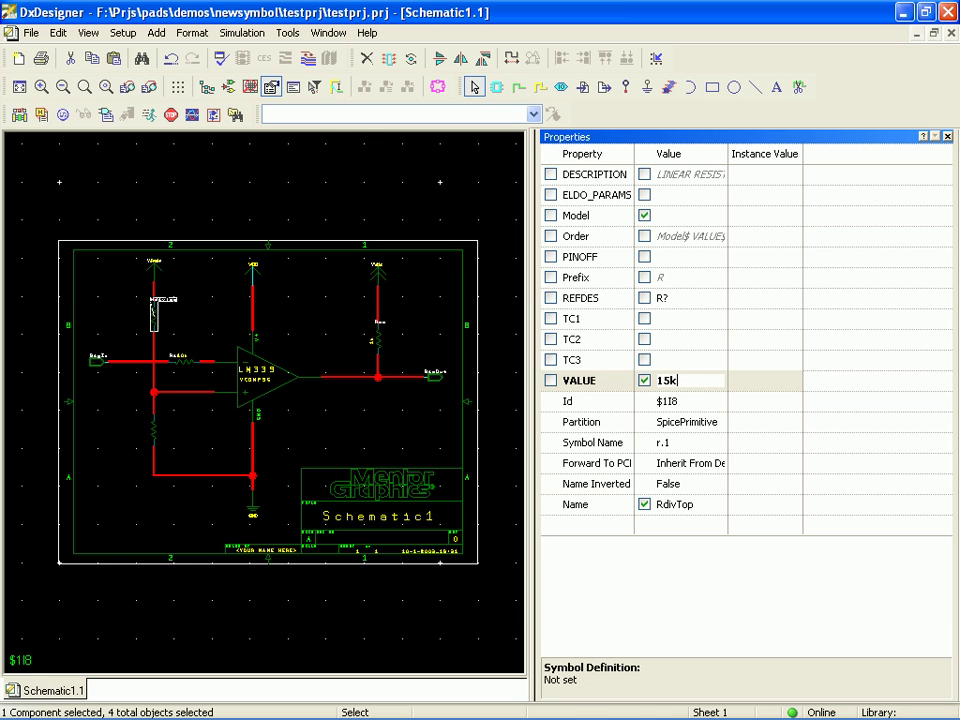
{"action": "key", "text": "Return"}
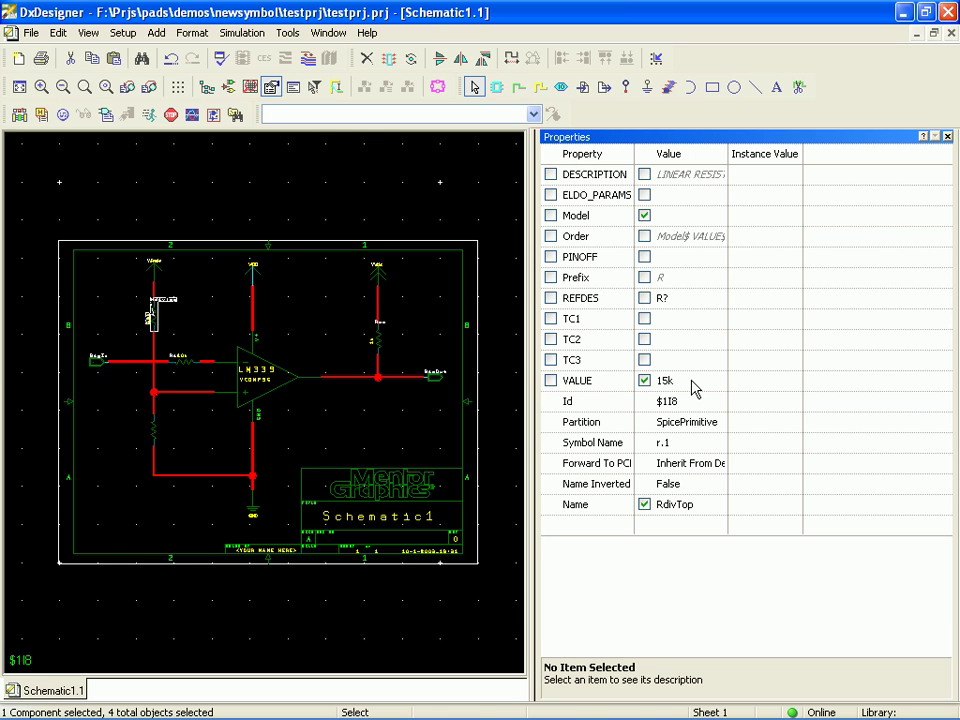
Name the lower divider resistor RdivBot with value 15k, then close the Properties panel.
{"action": "left_click", "coordinate": [154, 432]}
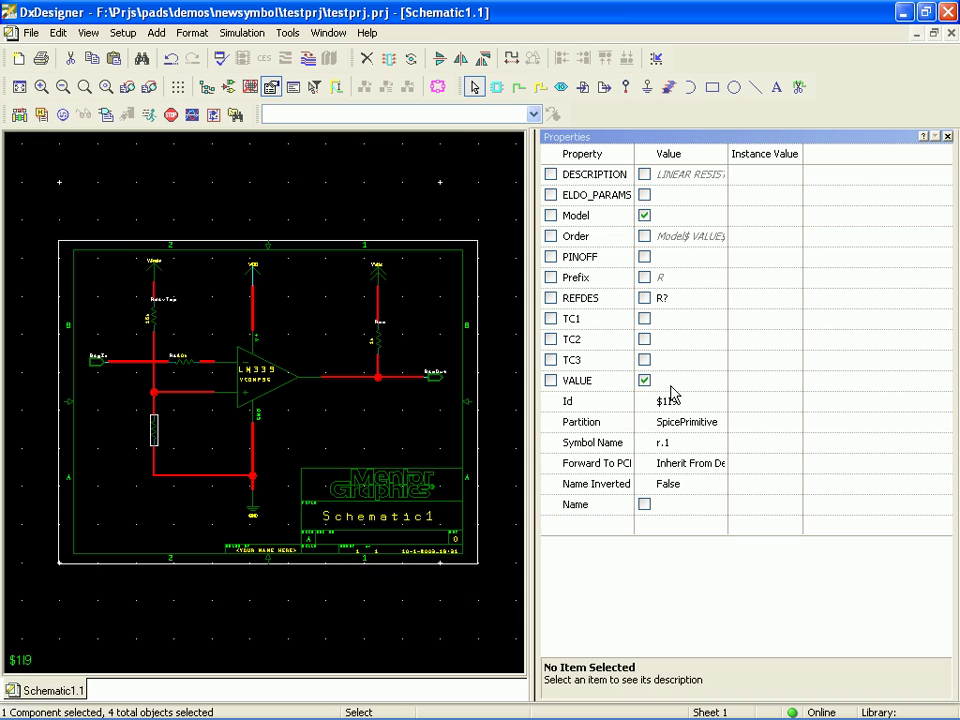
{"action": "left_click", "coordinate": [680, 505]}
{"action": "type", "text": "R"}
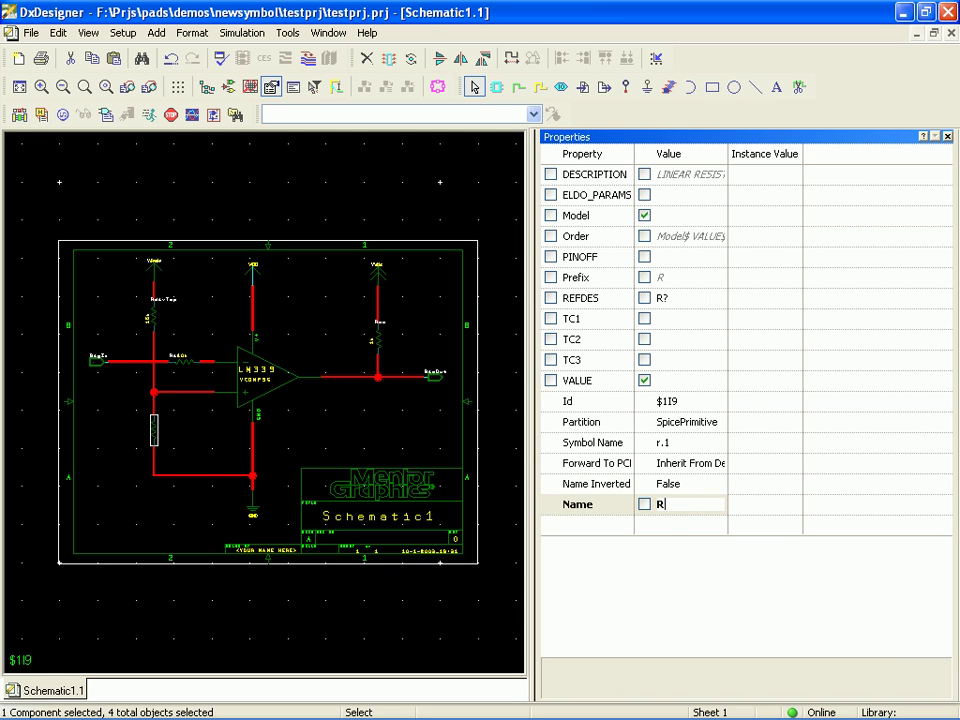
{"action": "type", "text": "divBot"}
{"action": "key", "text": "Return"}
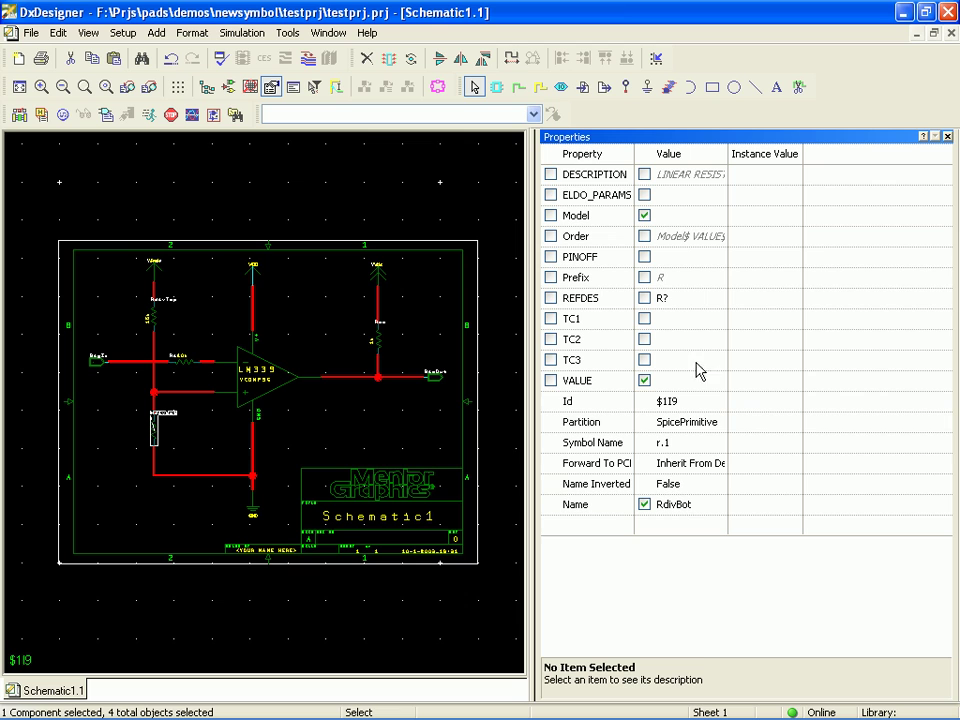
{"action": "left_click", "coordinate": [686, 389]}
{"action": "type", "text": "15k"}
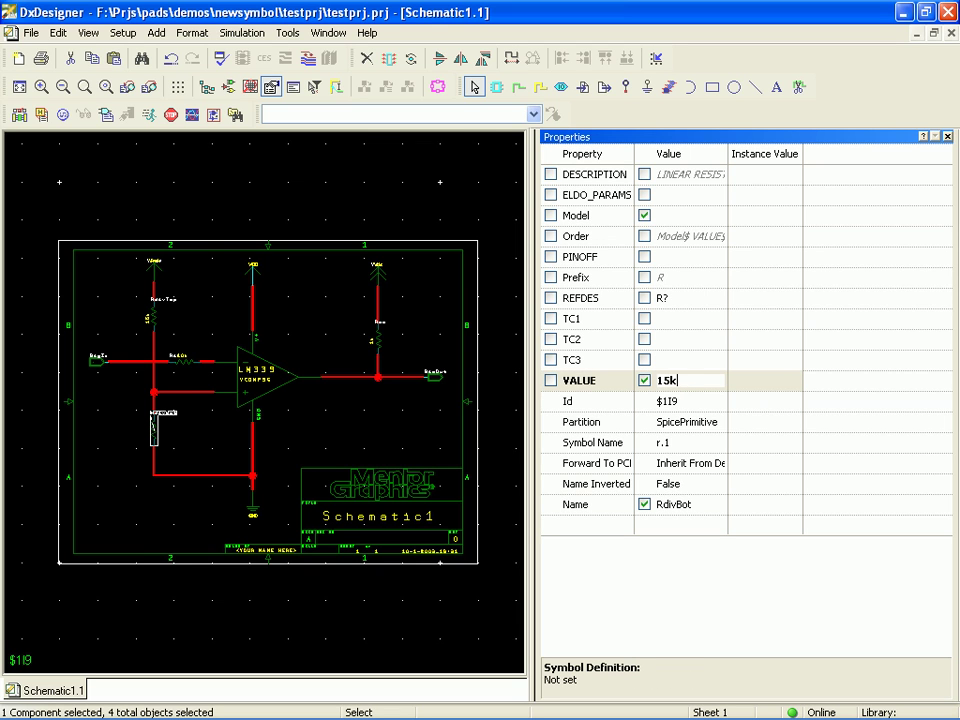
{"action": "key", "text": "Return"}
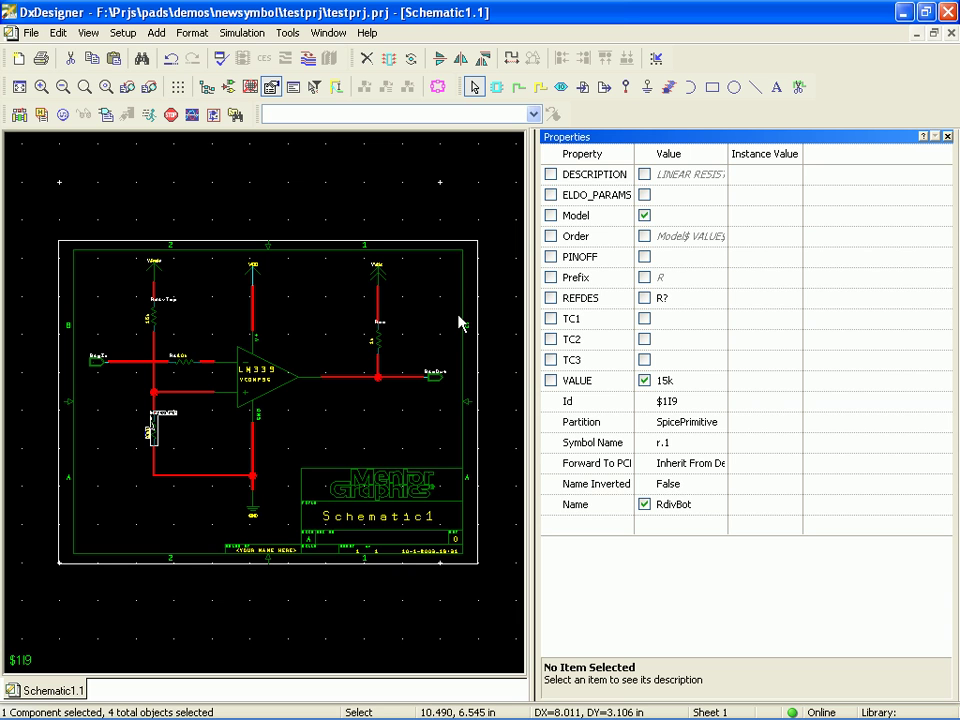
{"action": "left_click", "coordinate": [946, 136]}
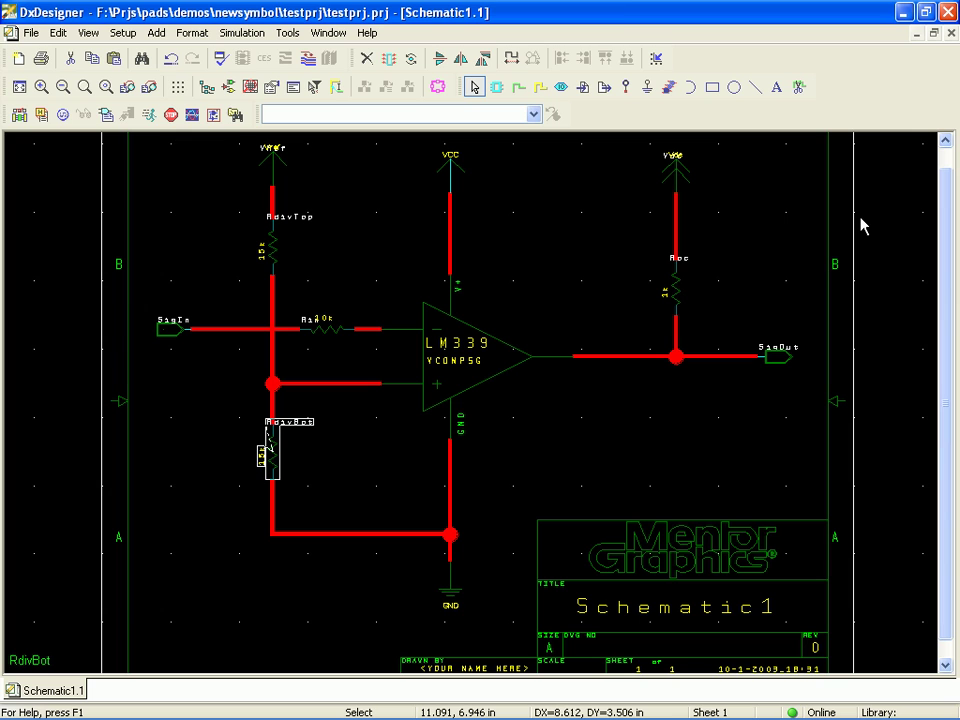